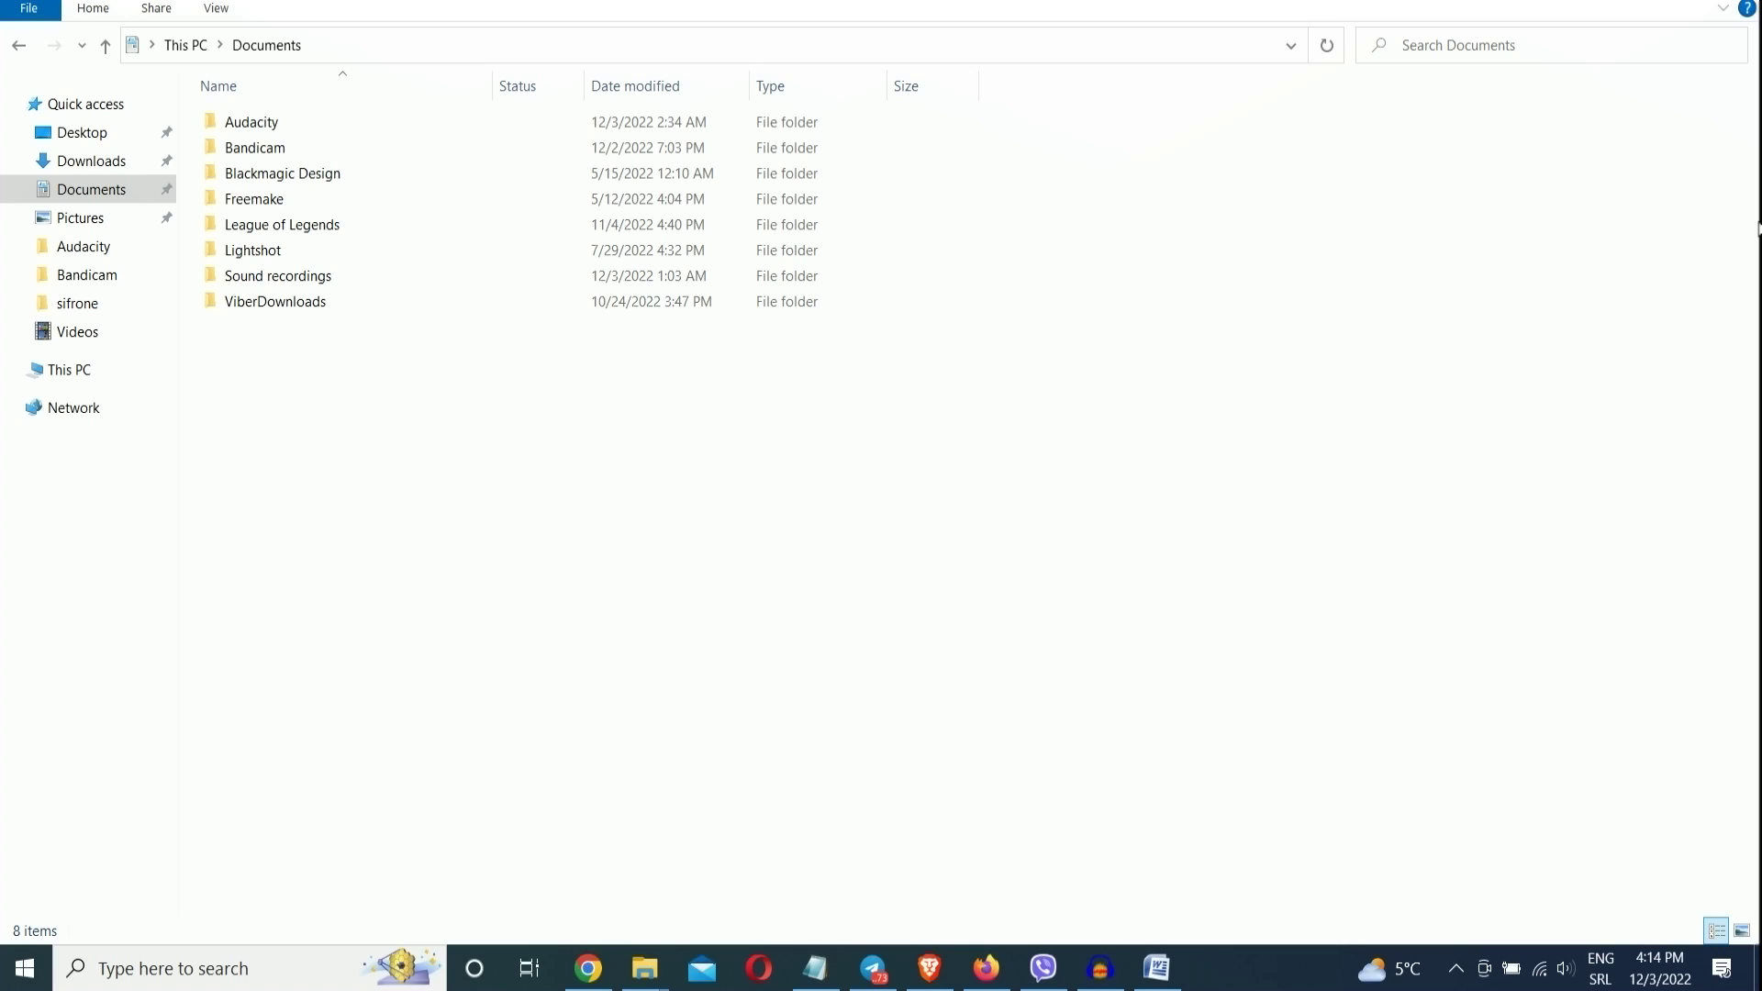
Step: Open the Balanced plan's settings in Control Panel Power Options and review its advanced power settings
click(220, 976)
text(control)
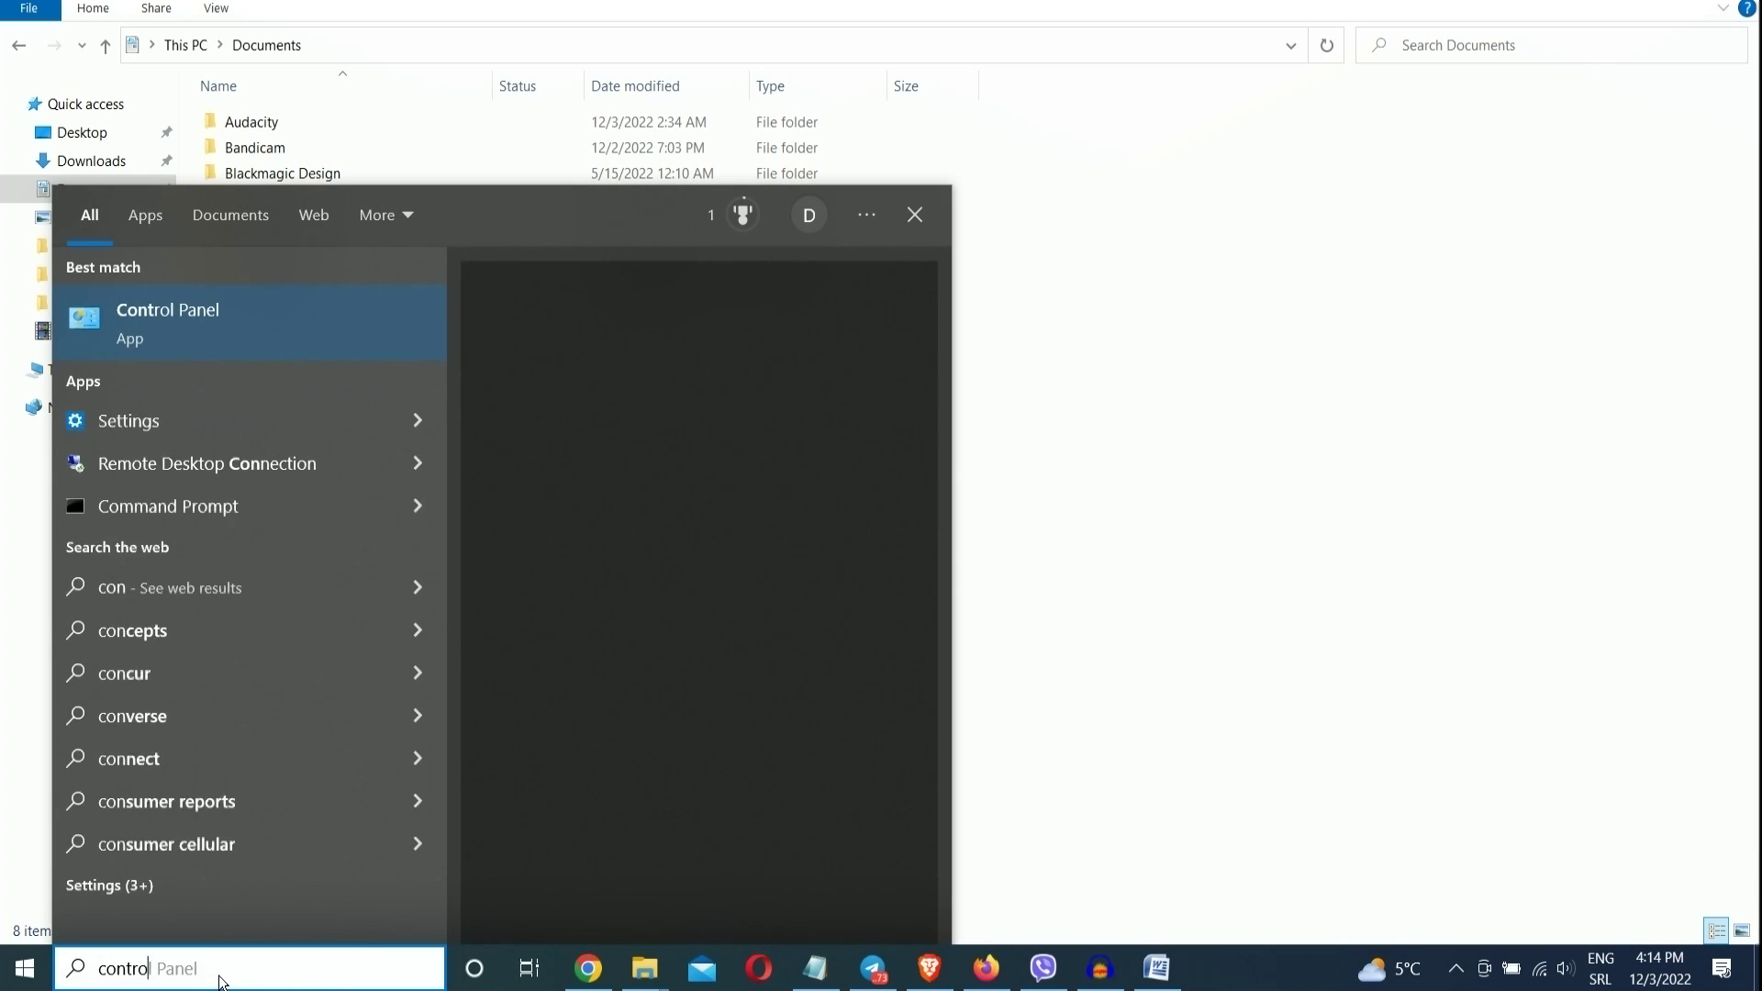
click(304, 290)
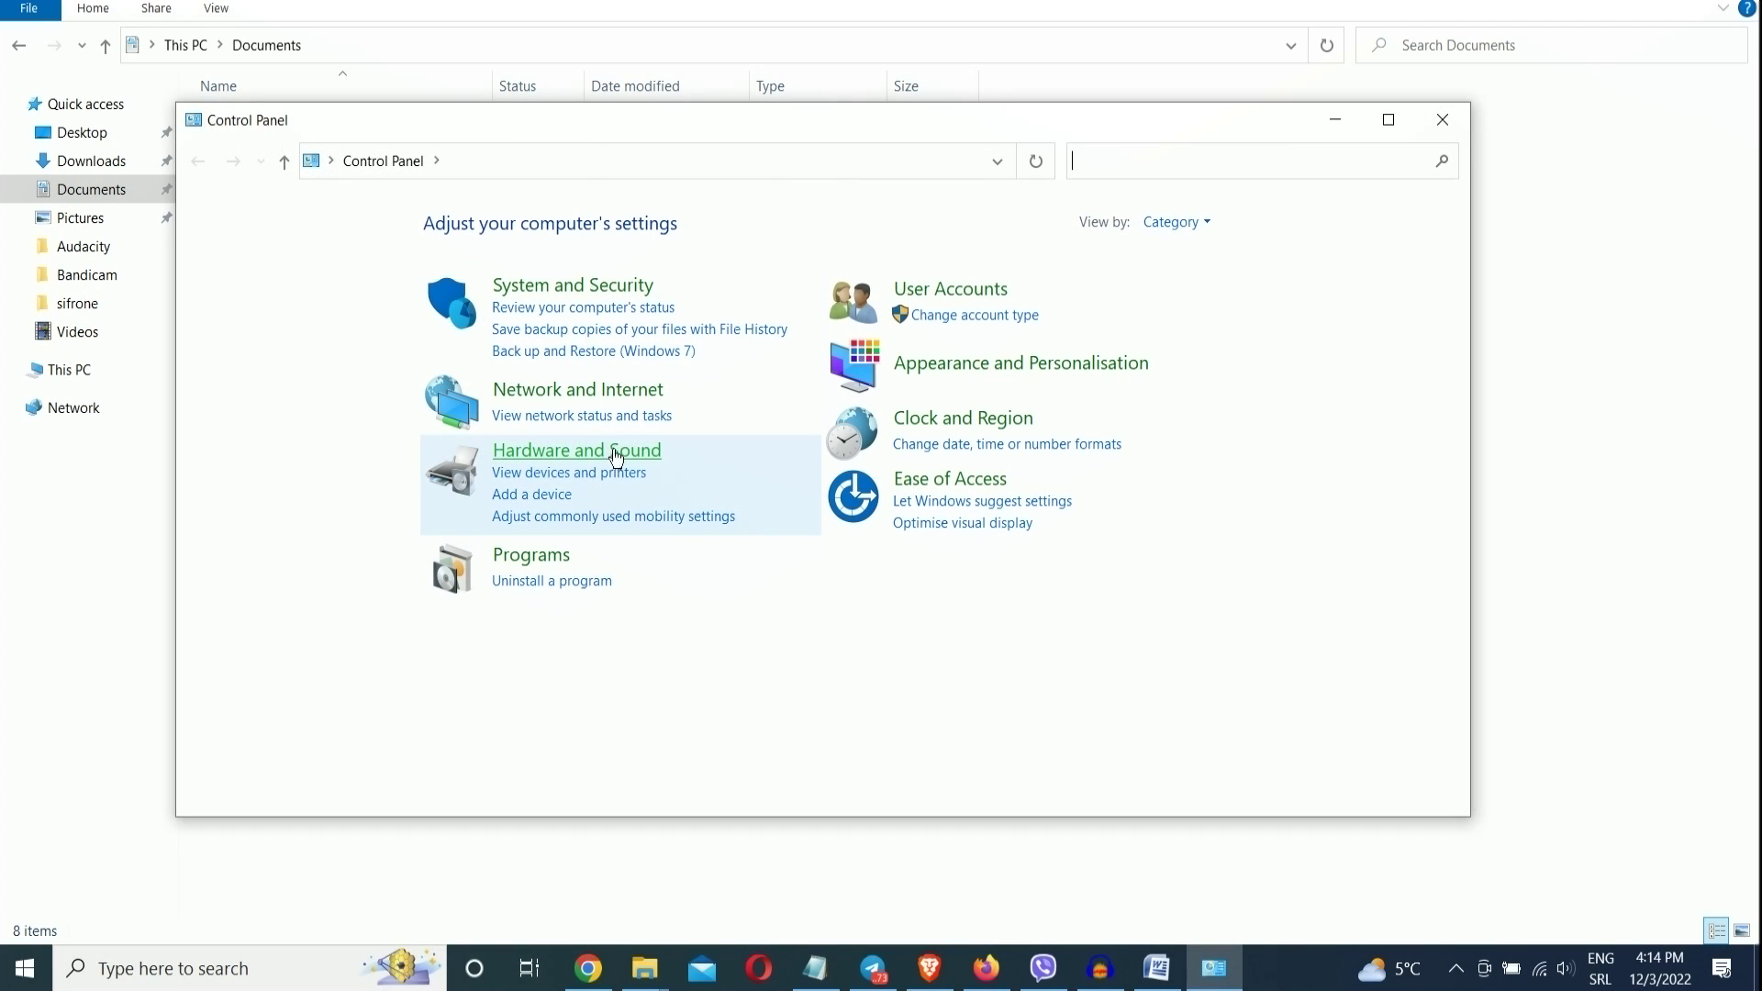
click(611, 450)
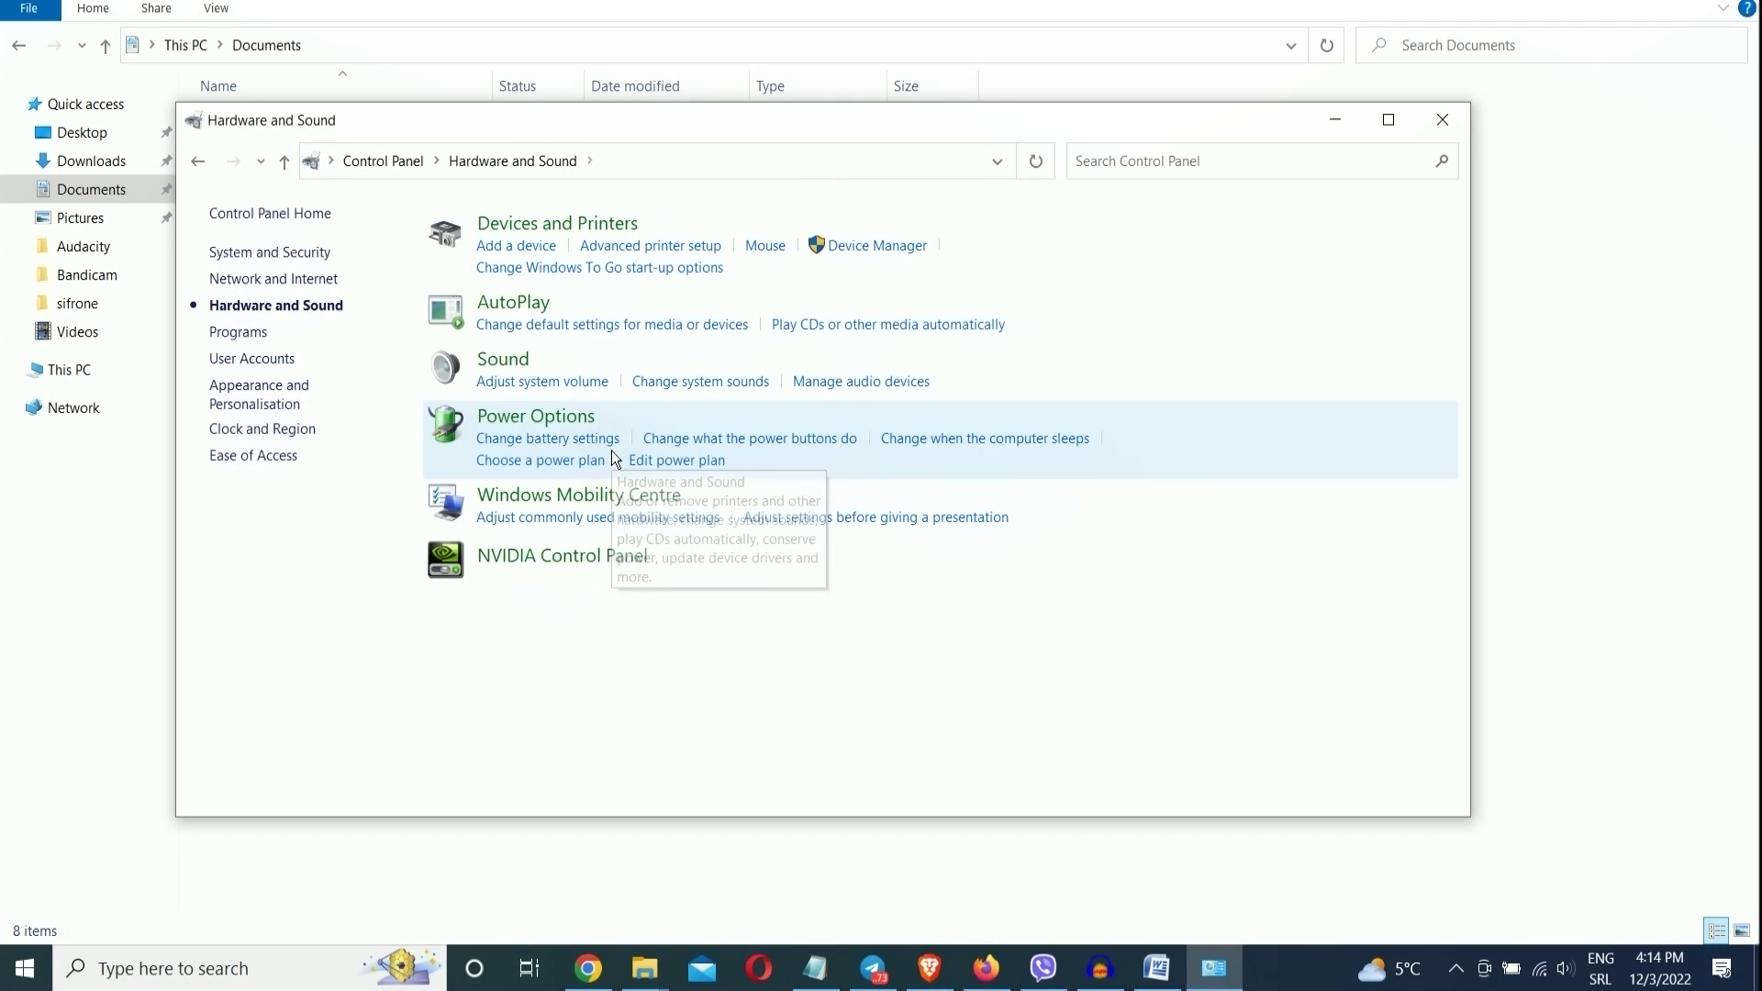
click(528, 418)
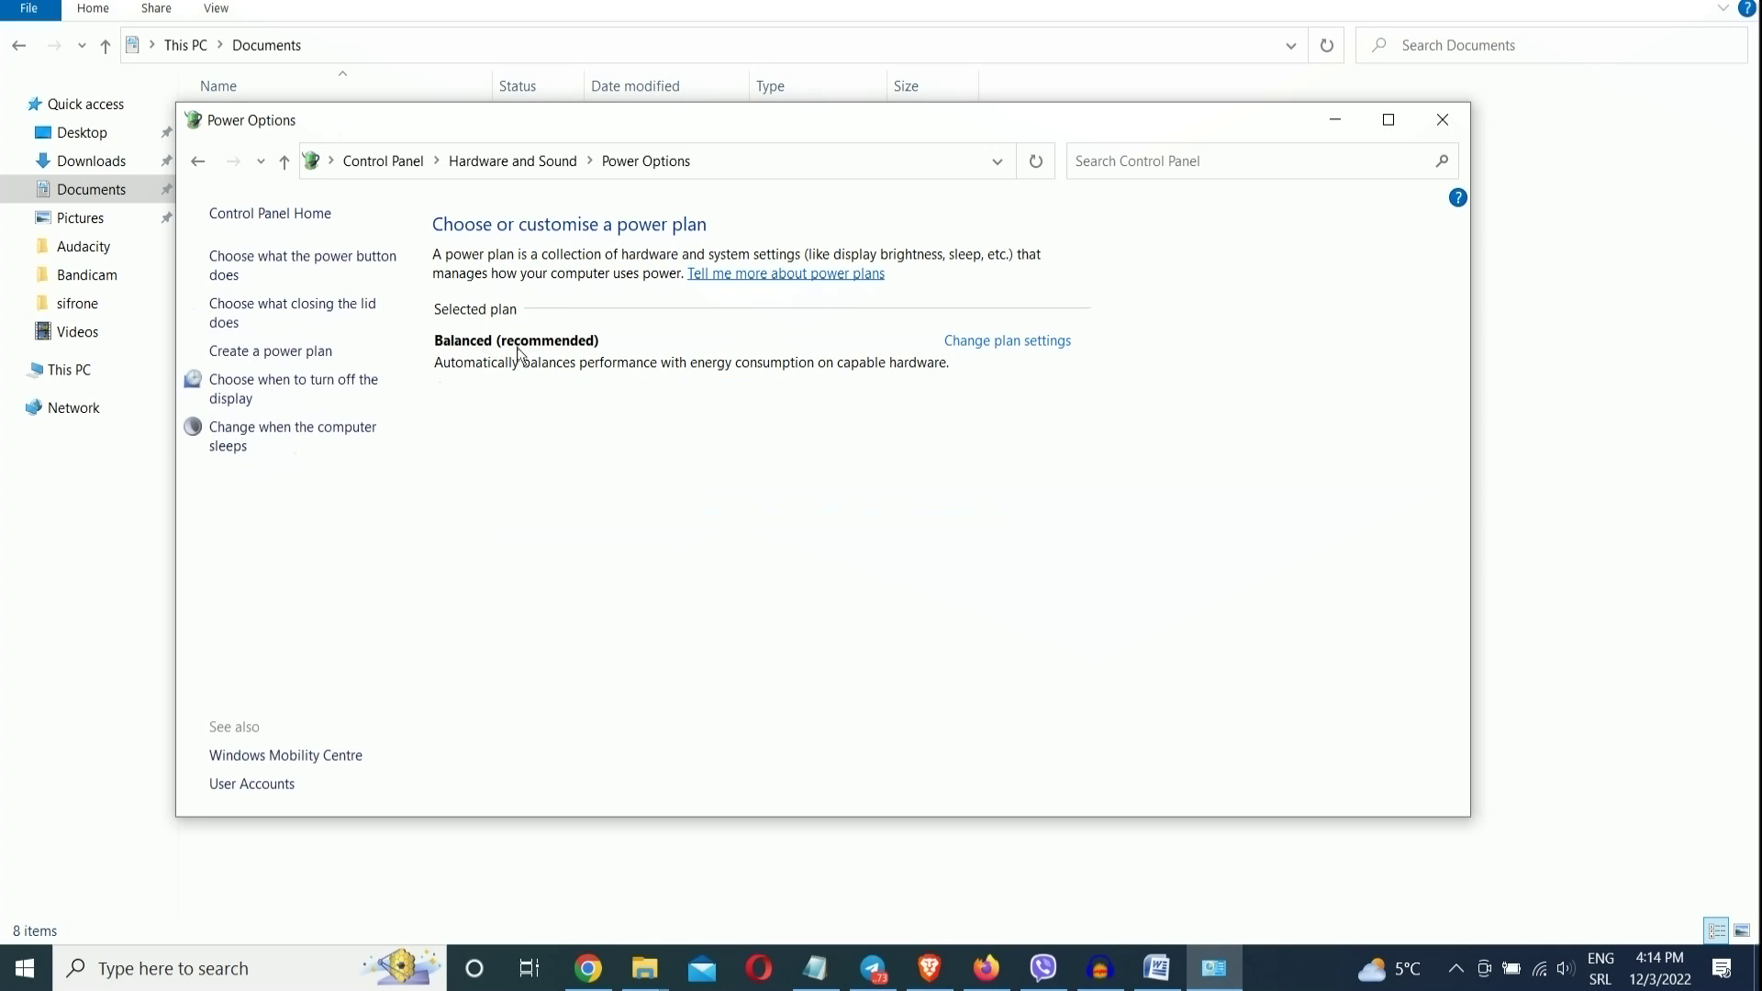
click(1050, 341)
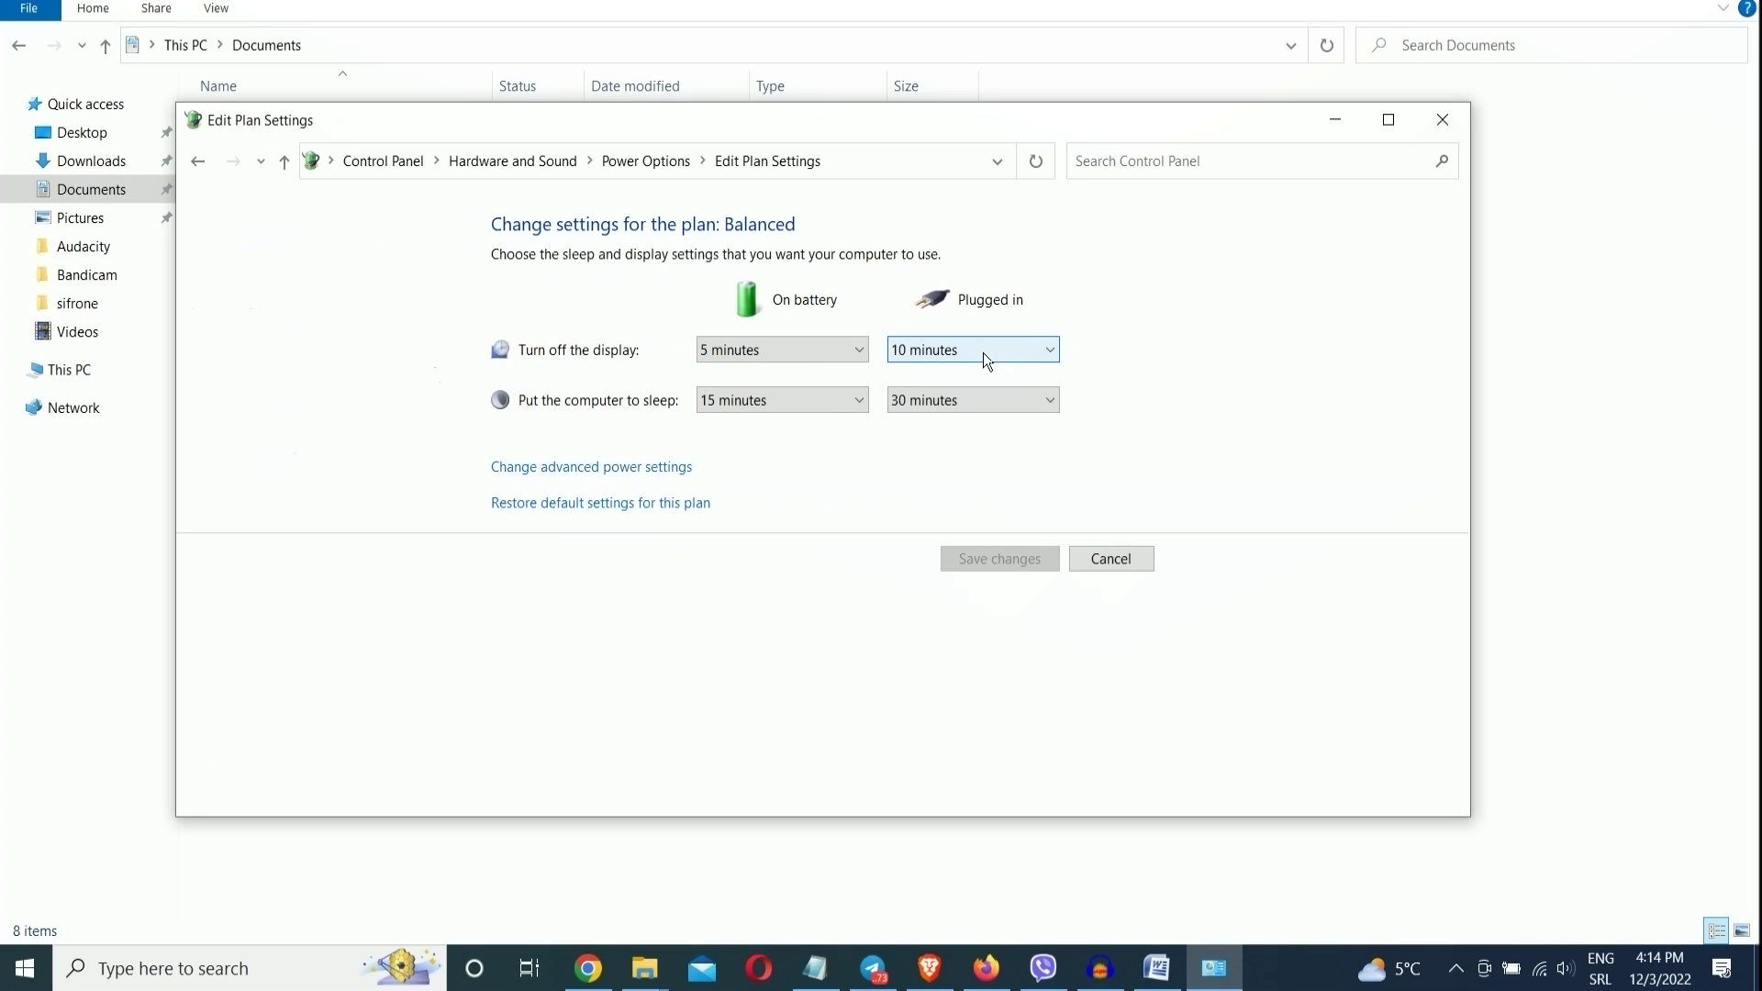
click(669, 469)
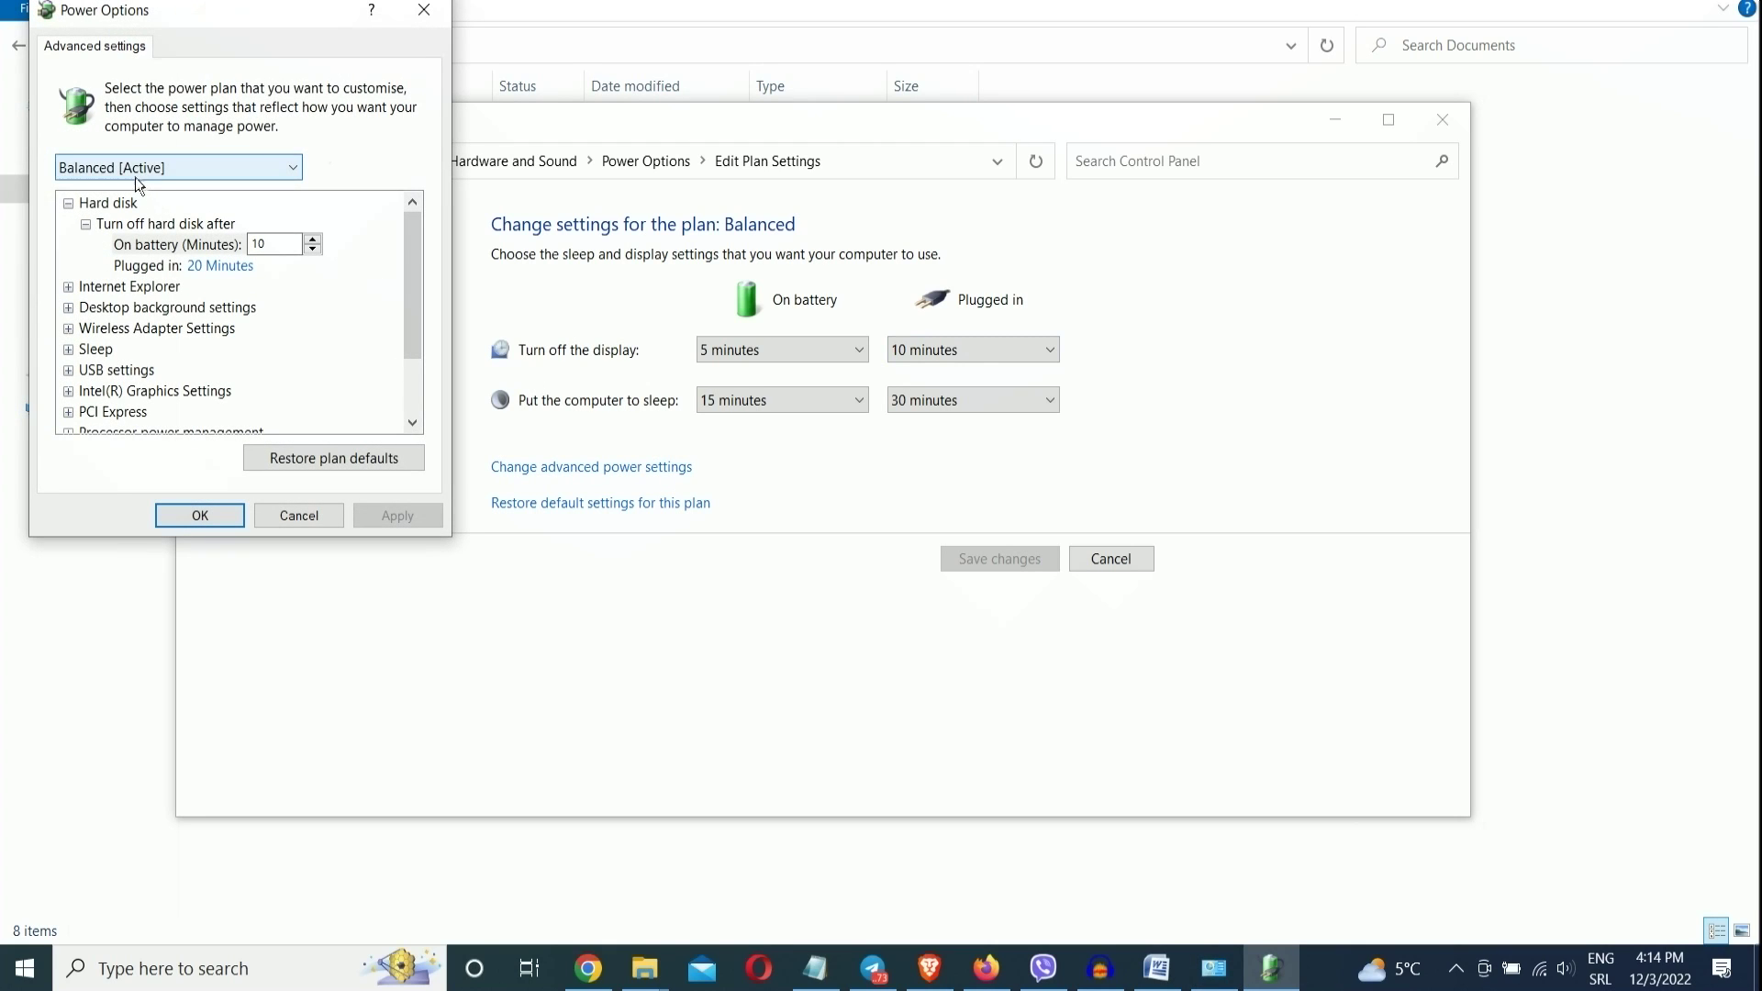
click(201, 514)
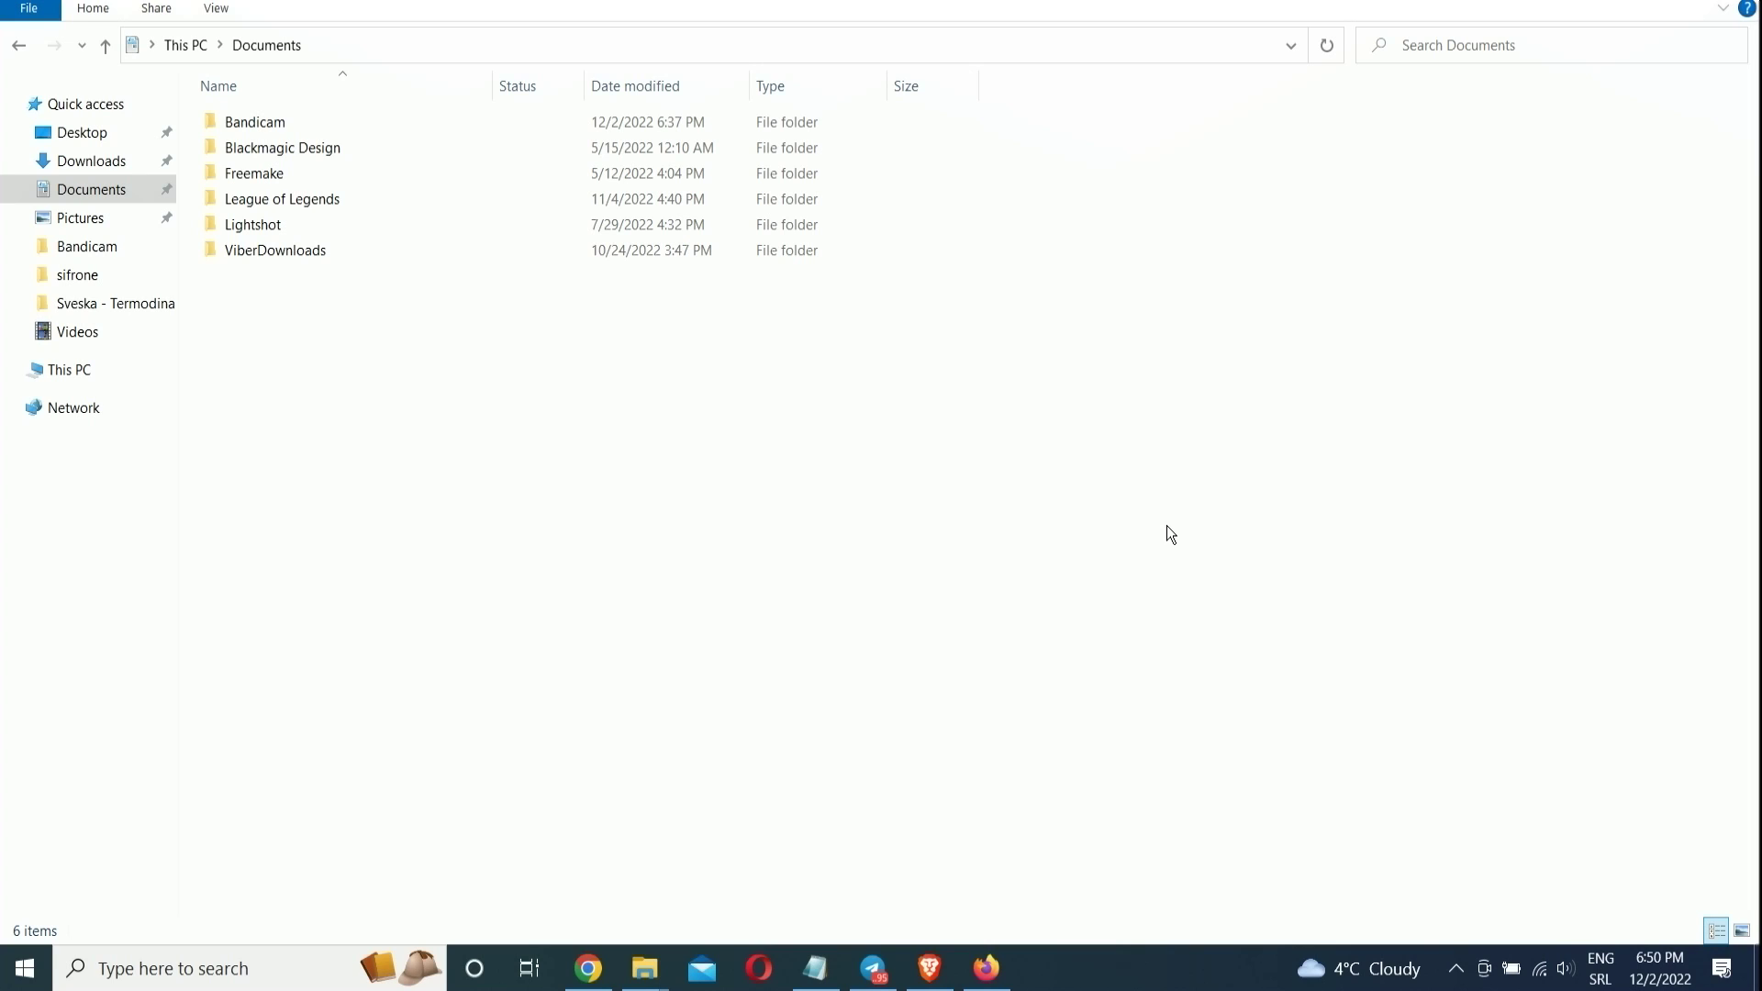
Step: Begin a new Windows search from the taskbar
click(263, 965)
Step: Uncheck 'Get tips, tricks and suggestions' in Notifications & actions settings, then close Settings
text(notif)
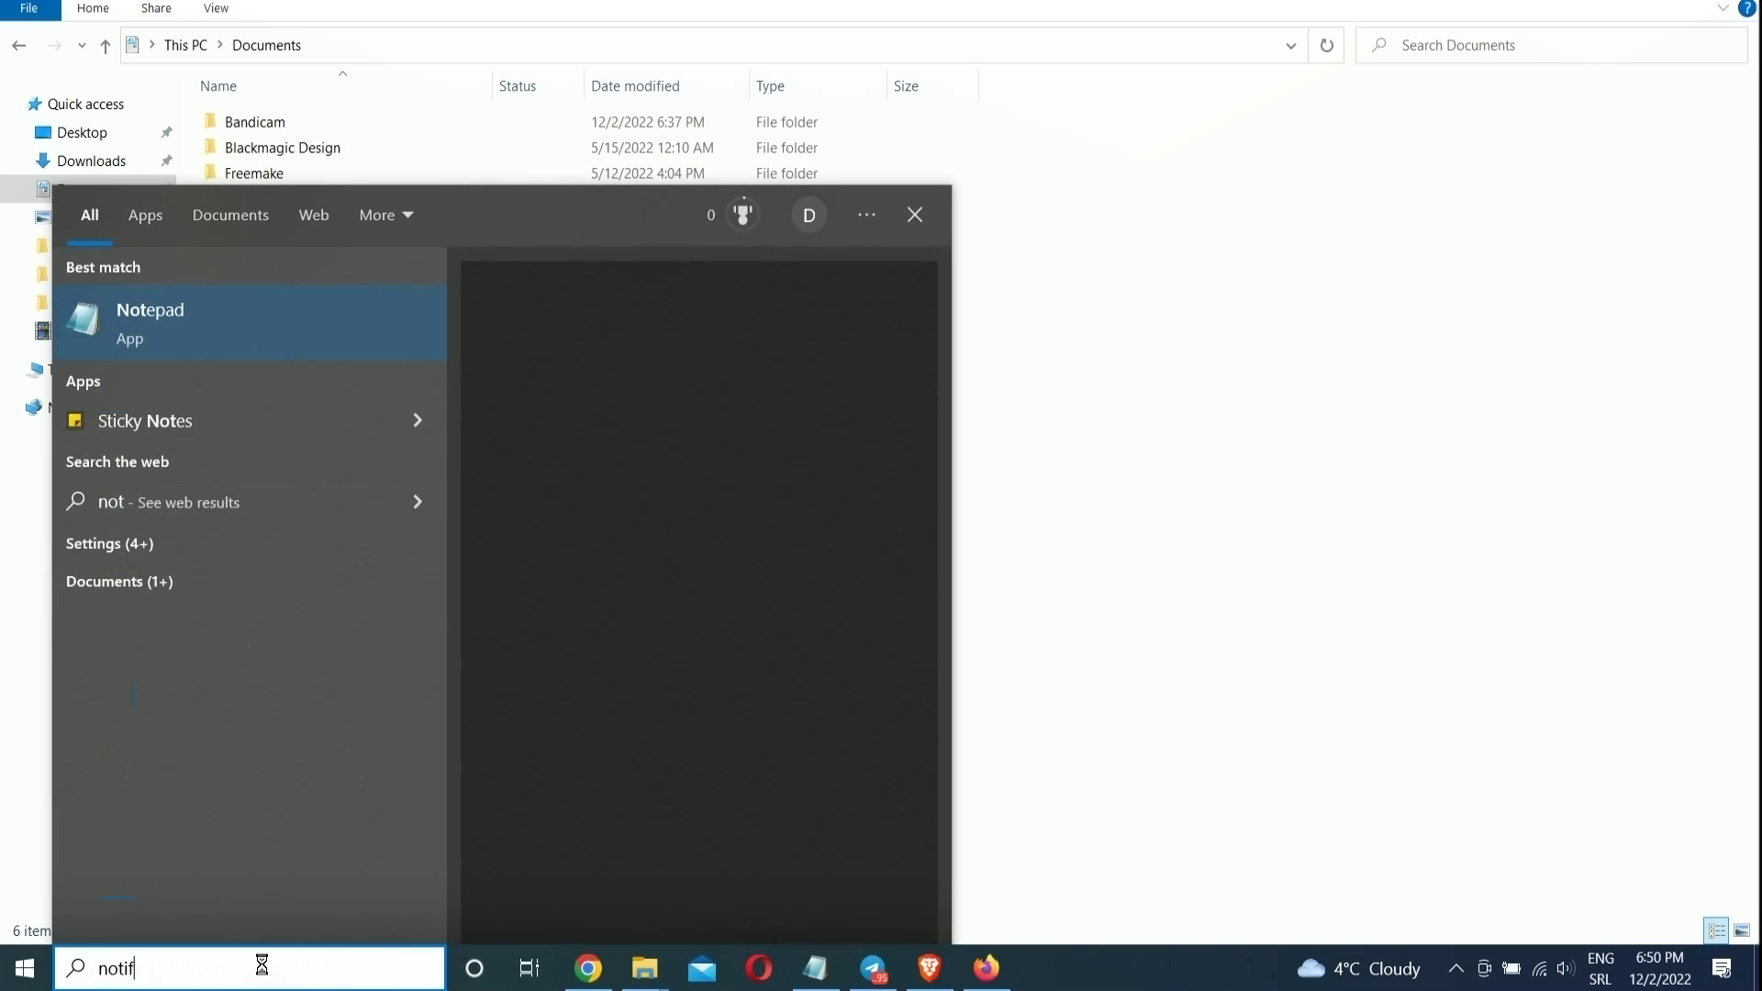
text(ica)
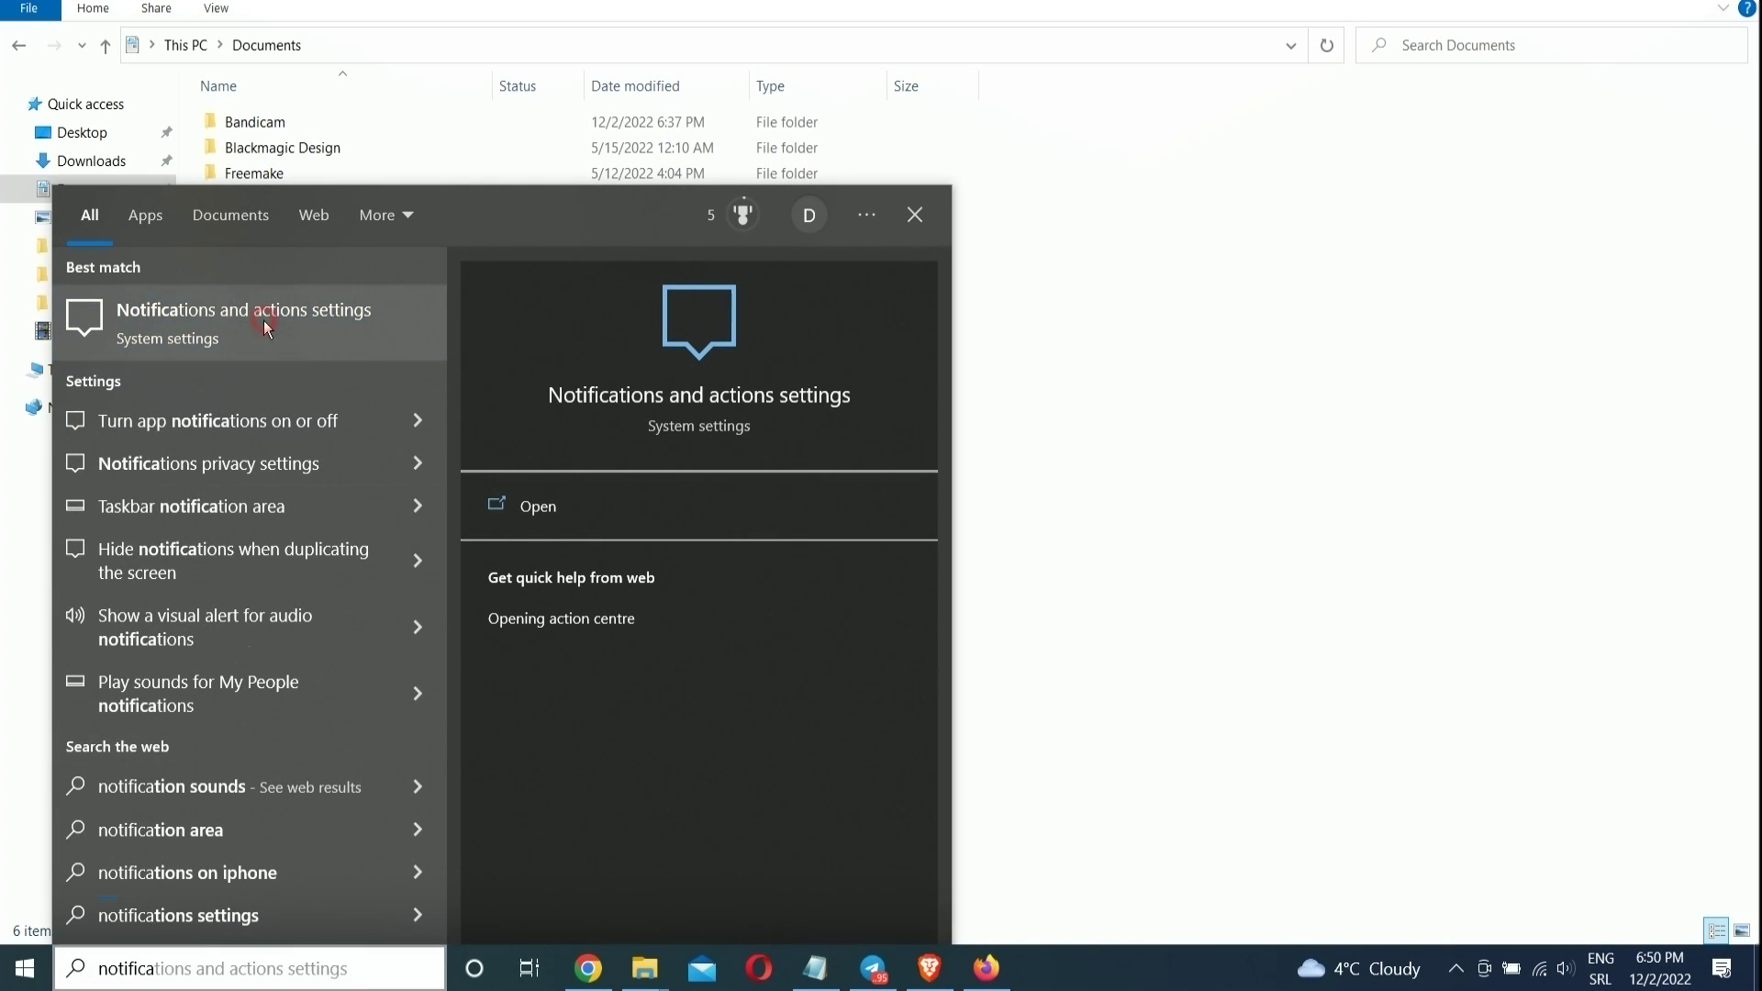
click(262, 321)
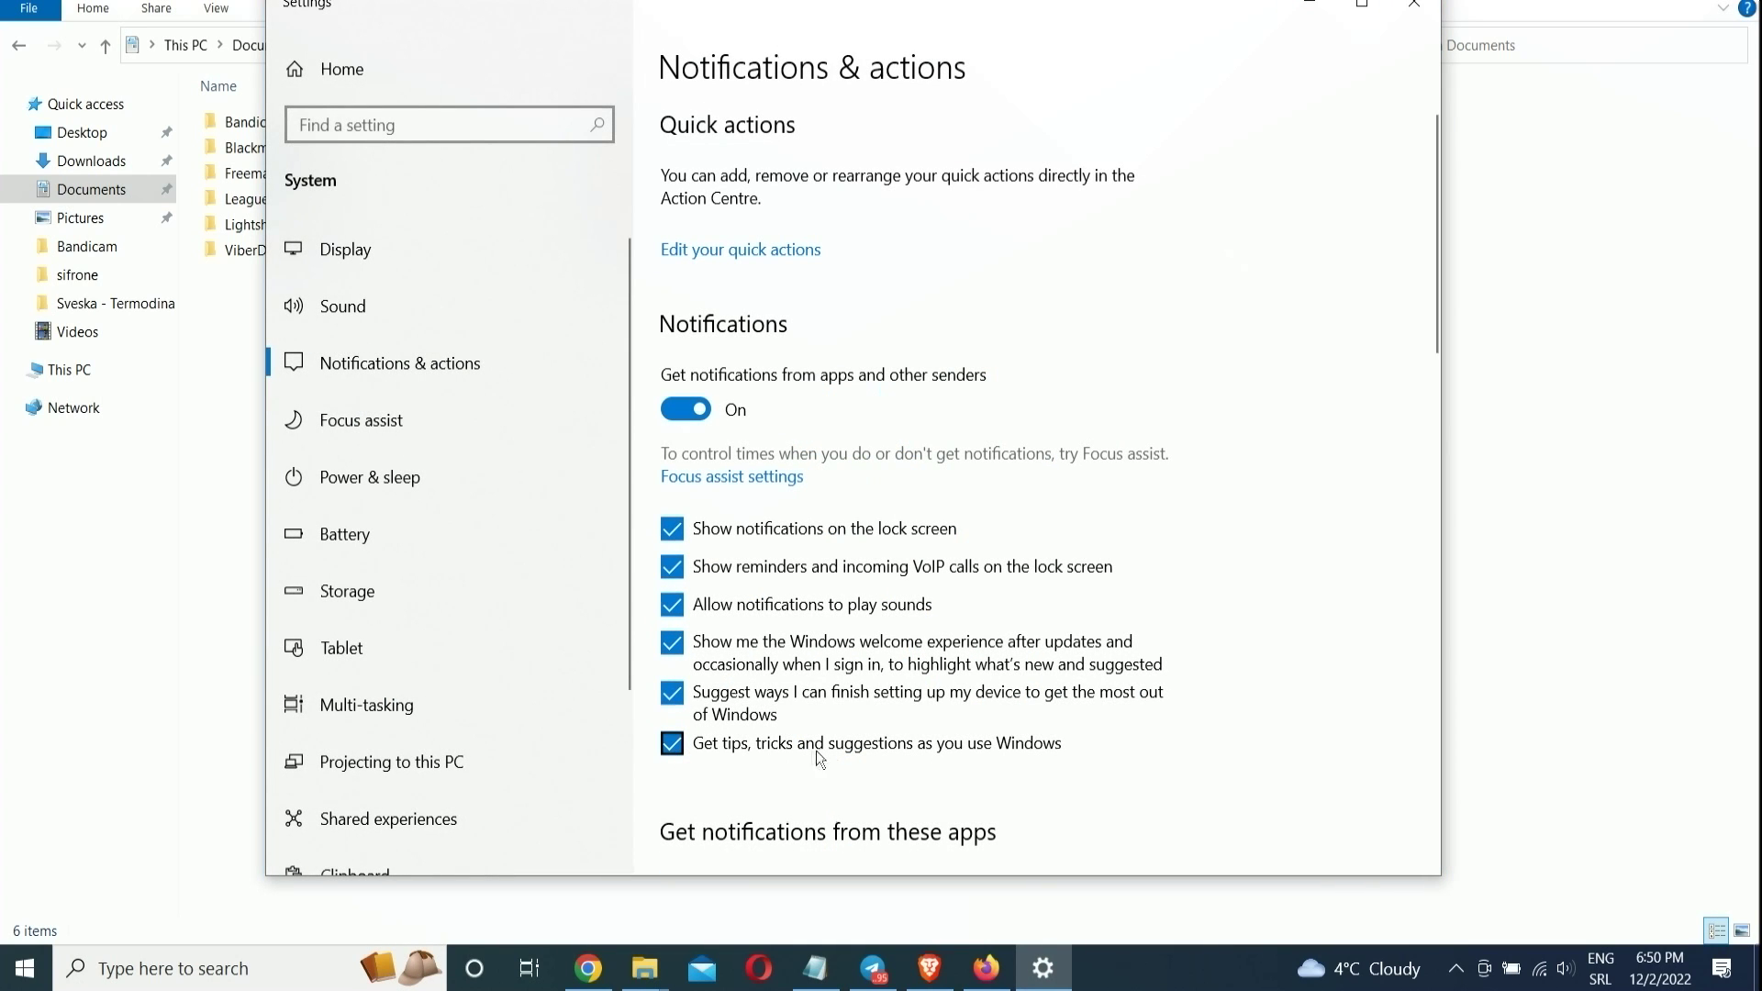
click(675, 745)
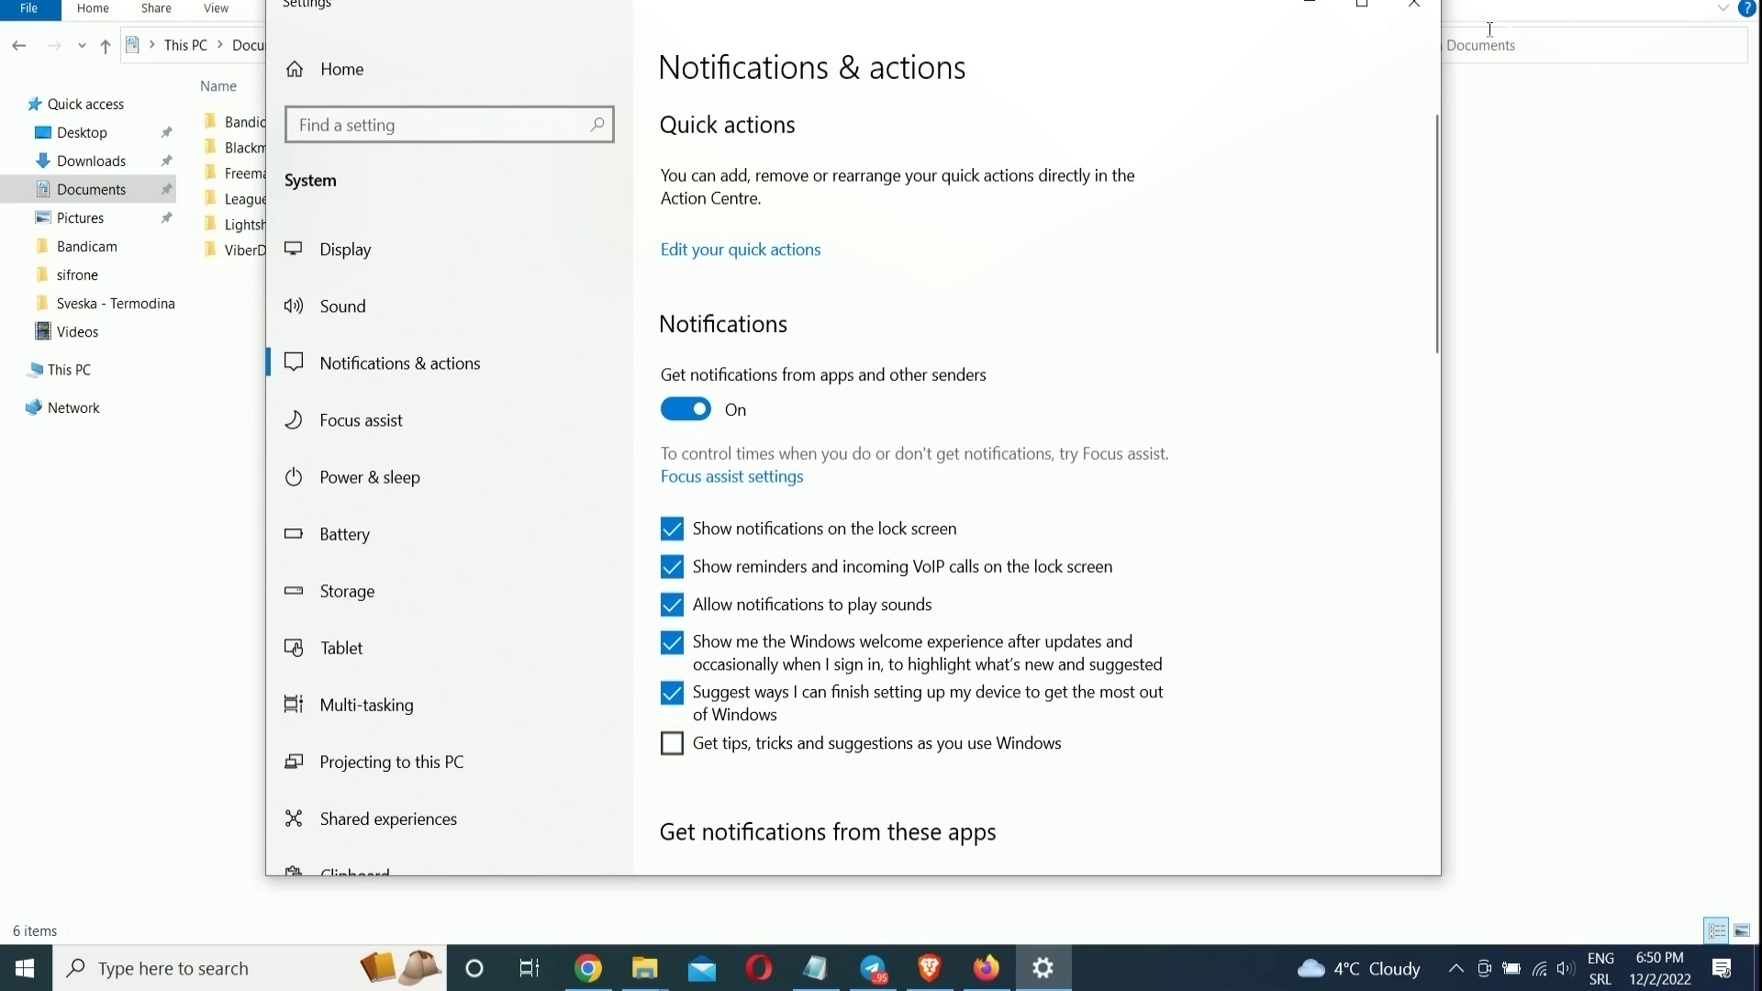
click(1416, 11)
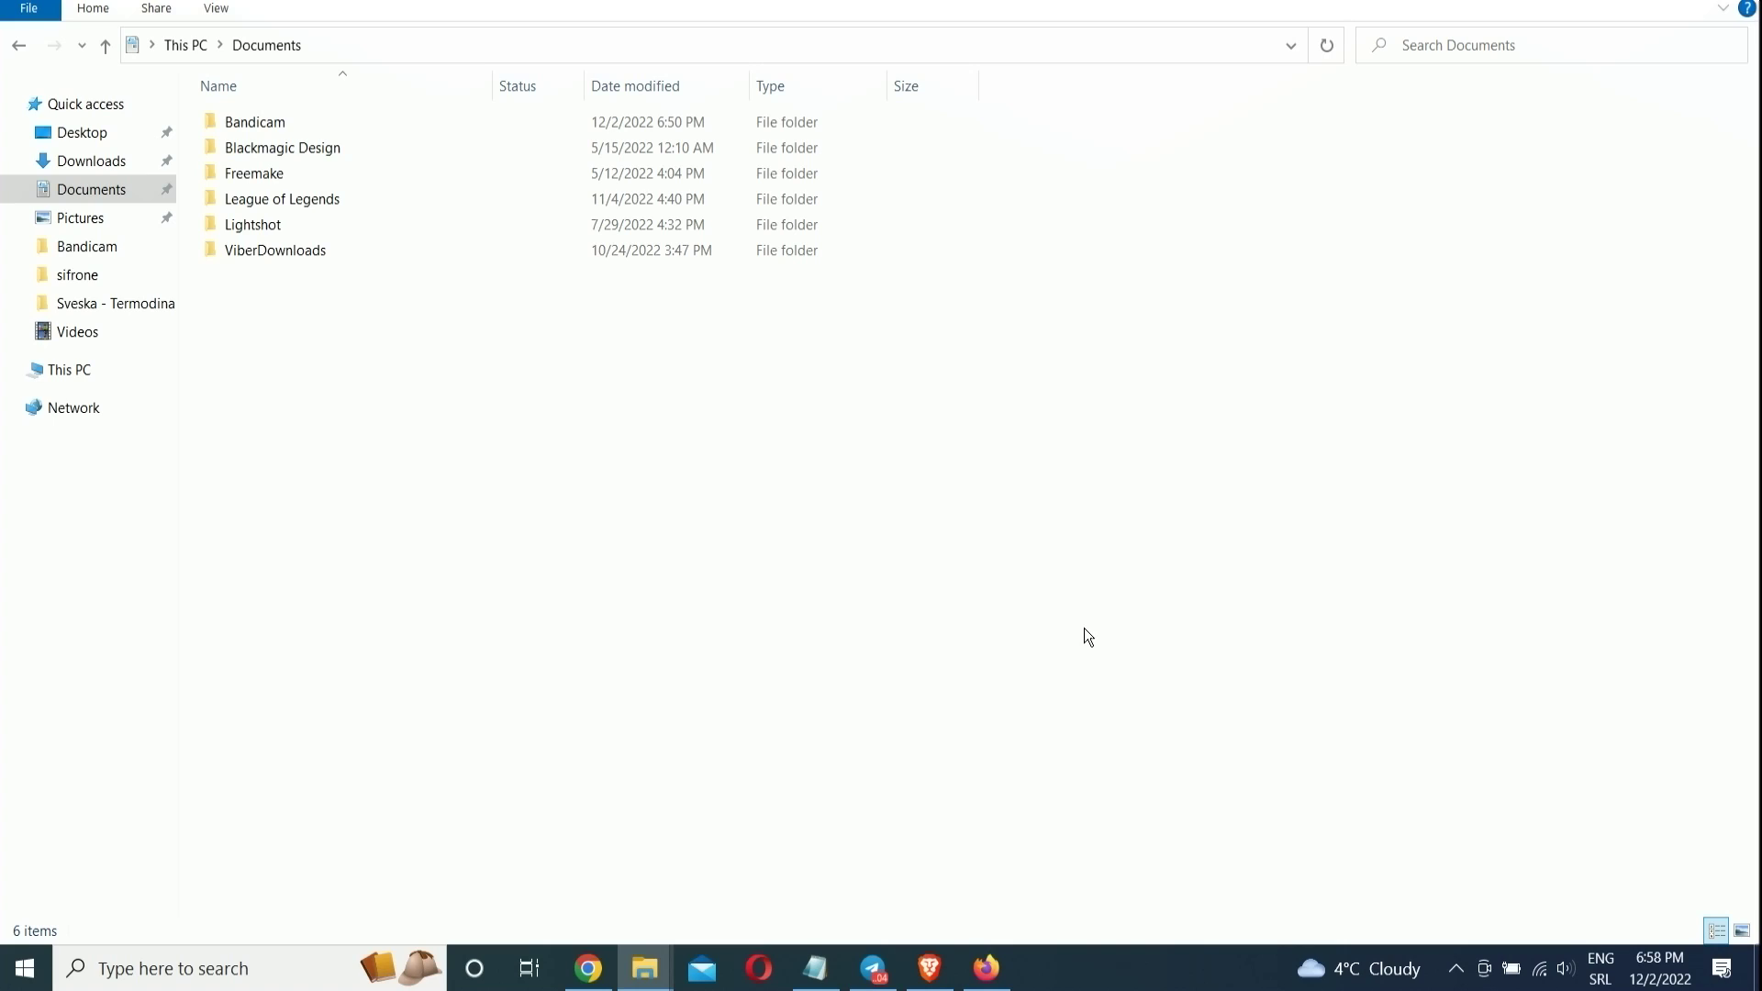
click(259, 964)
Step: Switch Storage Sense on under Settings > System > Storage
text(sett)
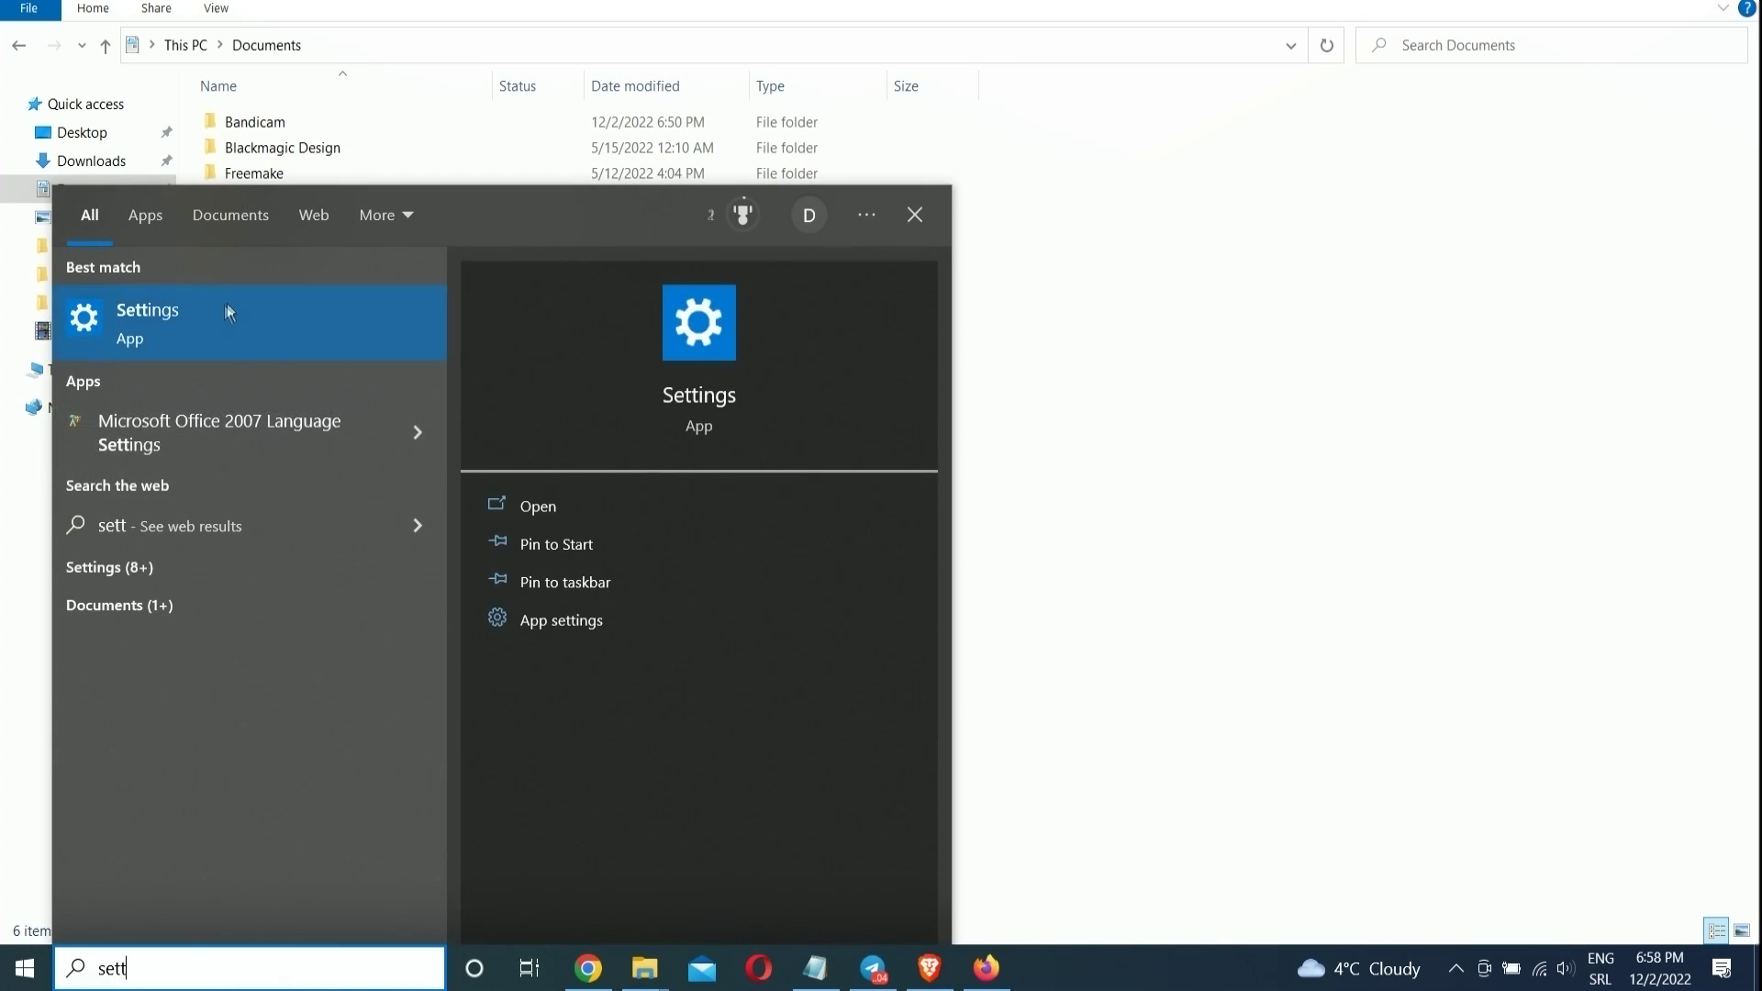
click(228, 305)
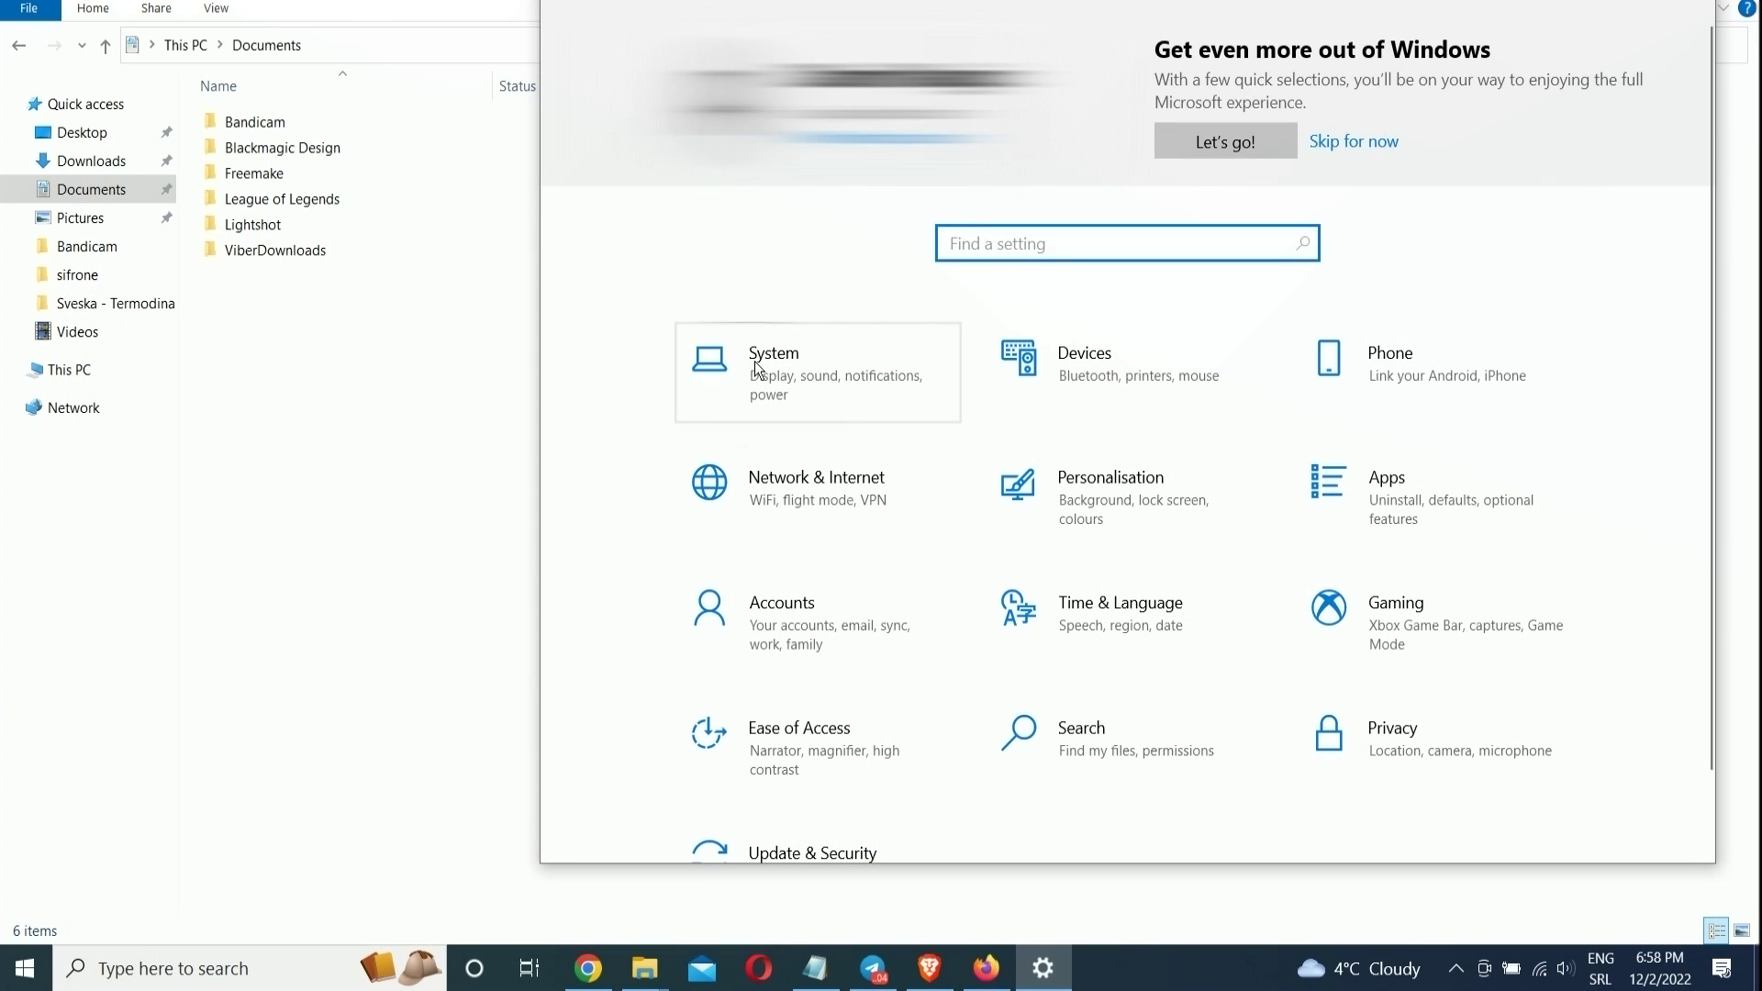
click(756, 367)
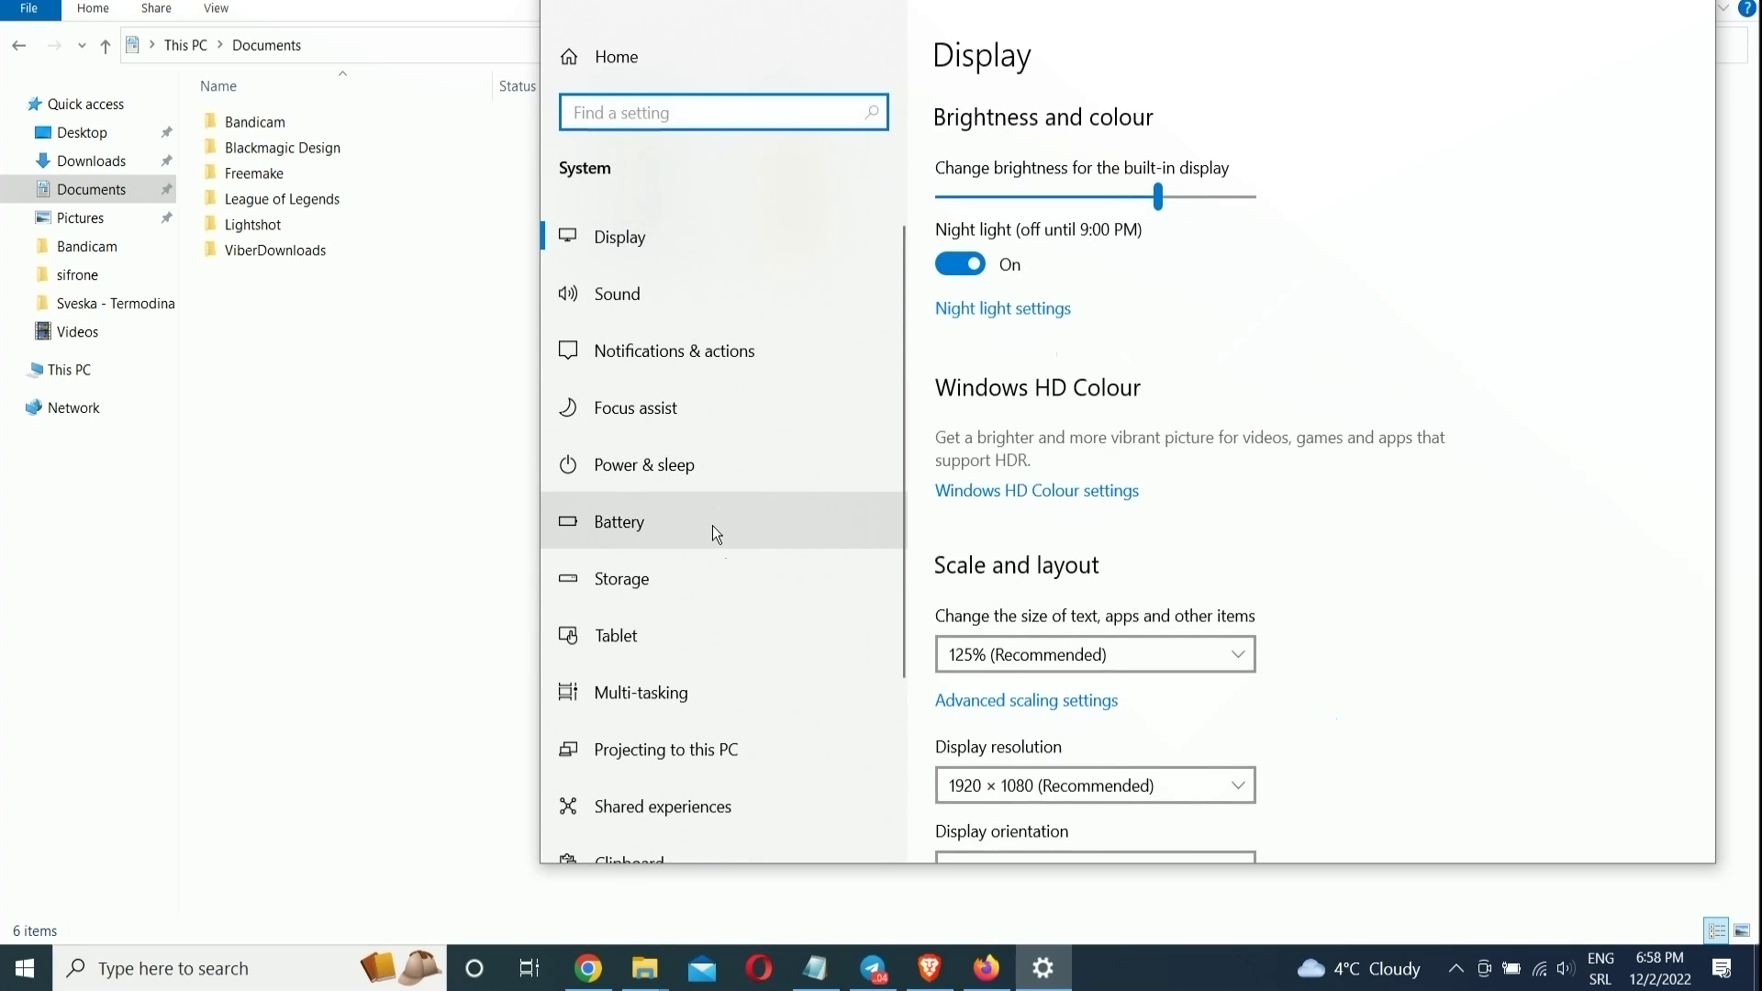
click(686, 578)
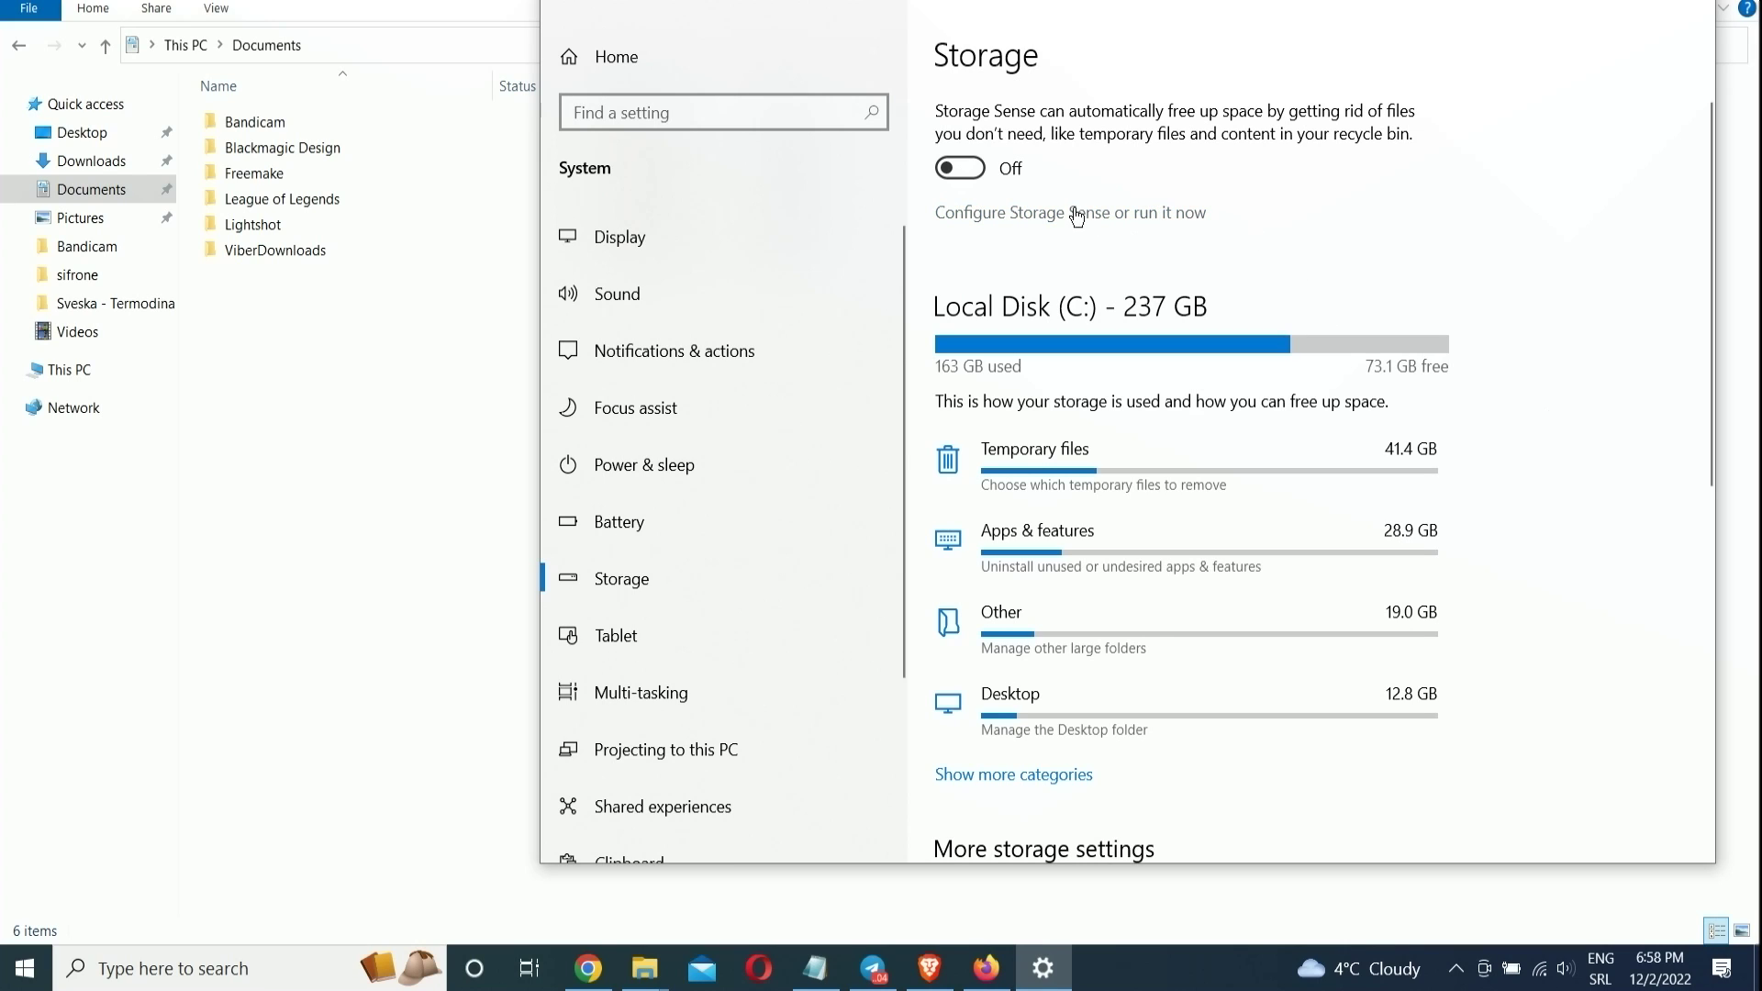
click(950, 171)
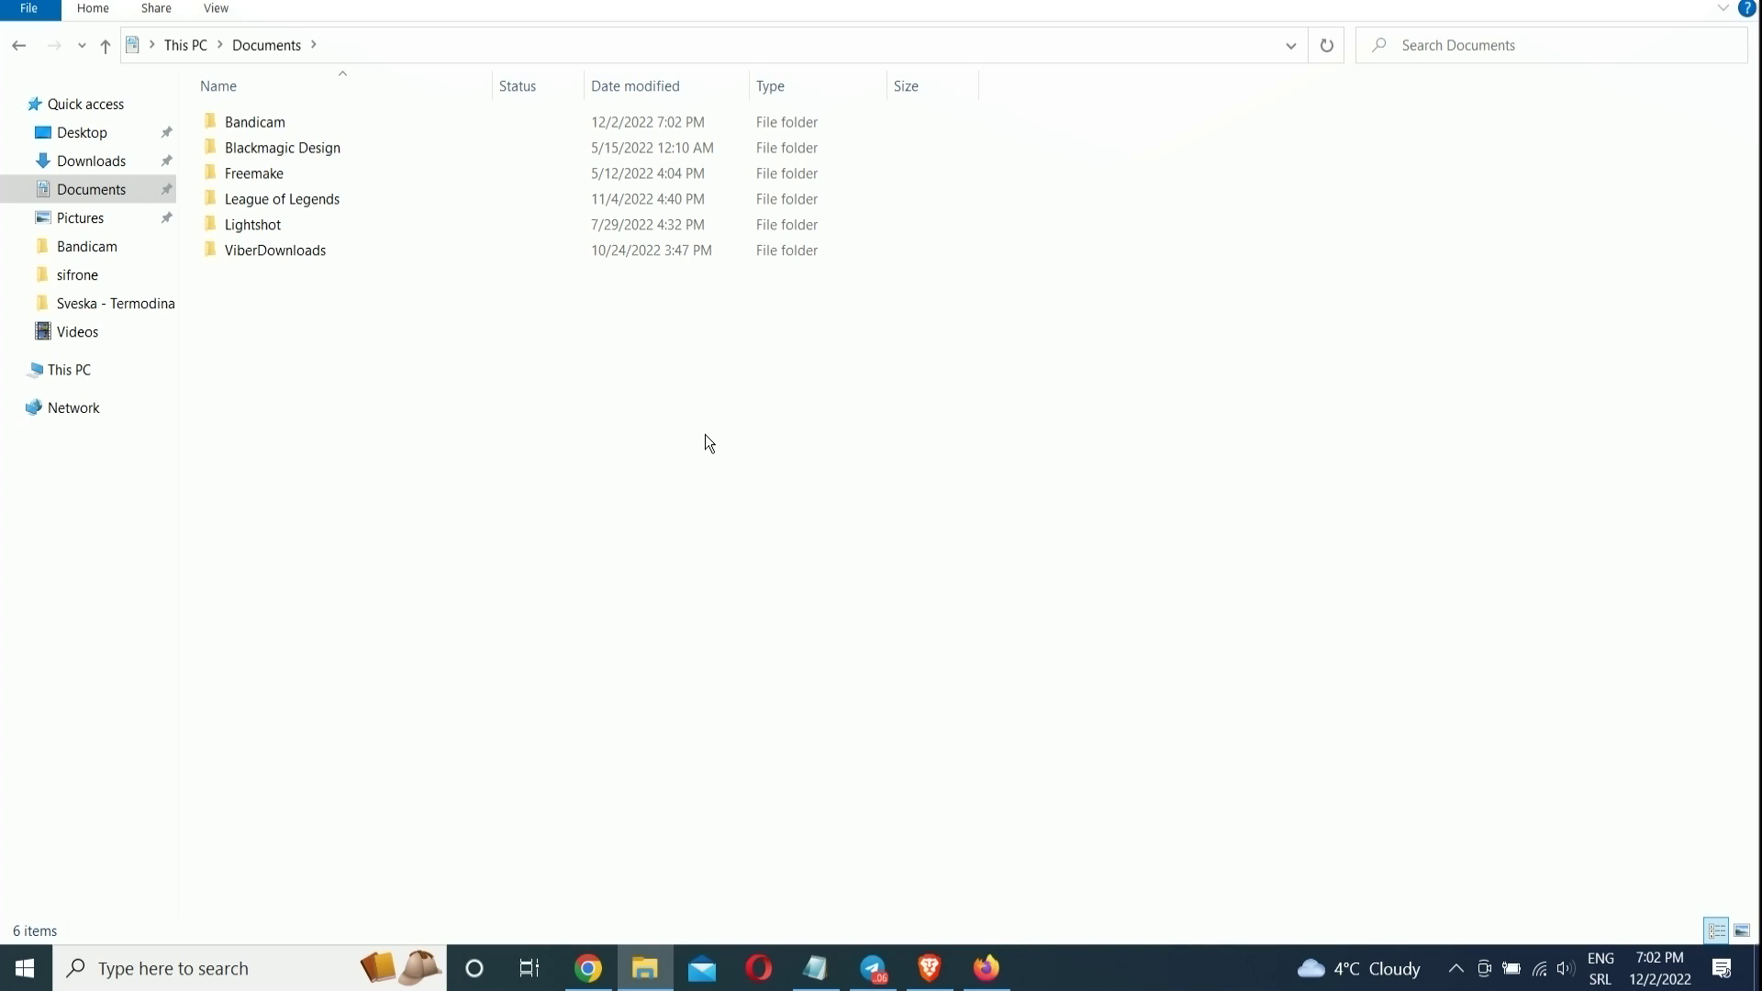
Step: Start a taskbar search to find the Services app
click(271, 959)
Step: Stop the Windows Search service from its properties in the Services console
text(servic)
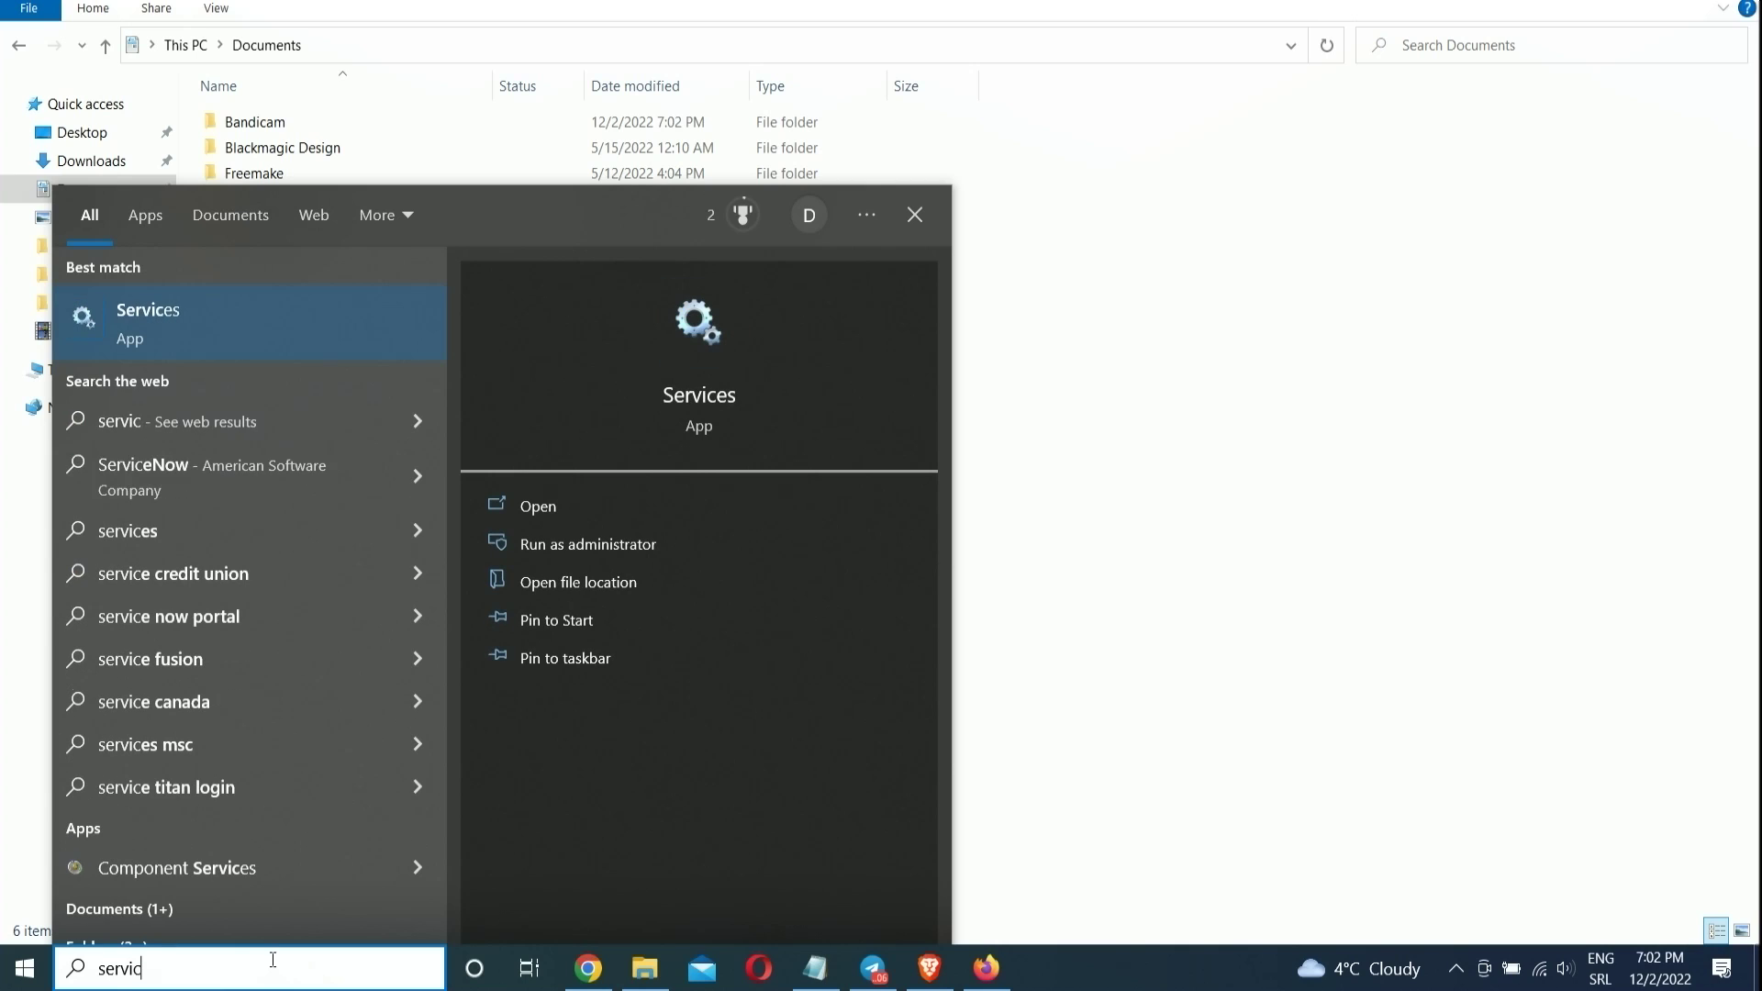
click(273, 325)
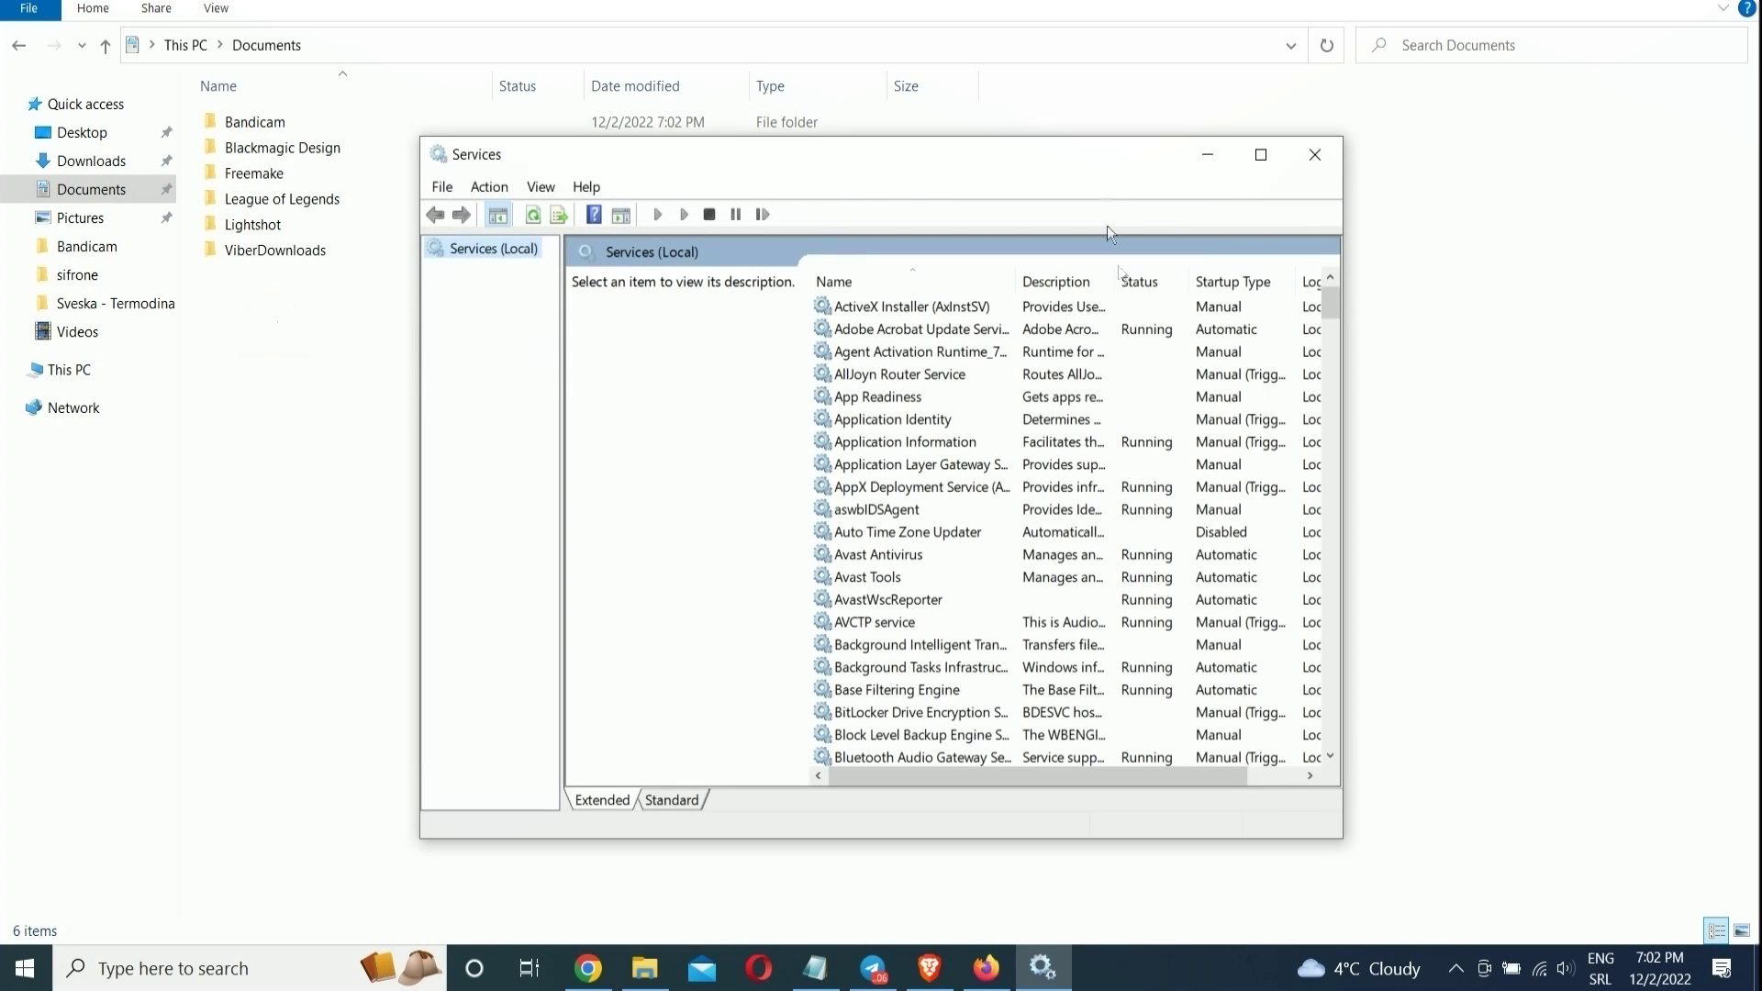
drag(1066, 156, 954, 139)
scroll(994, 517, down, 20)
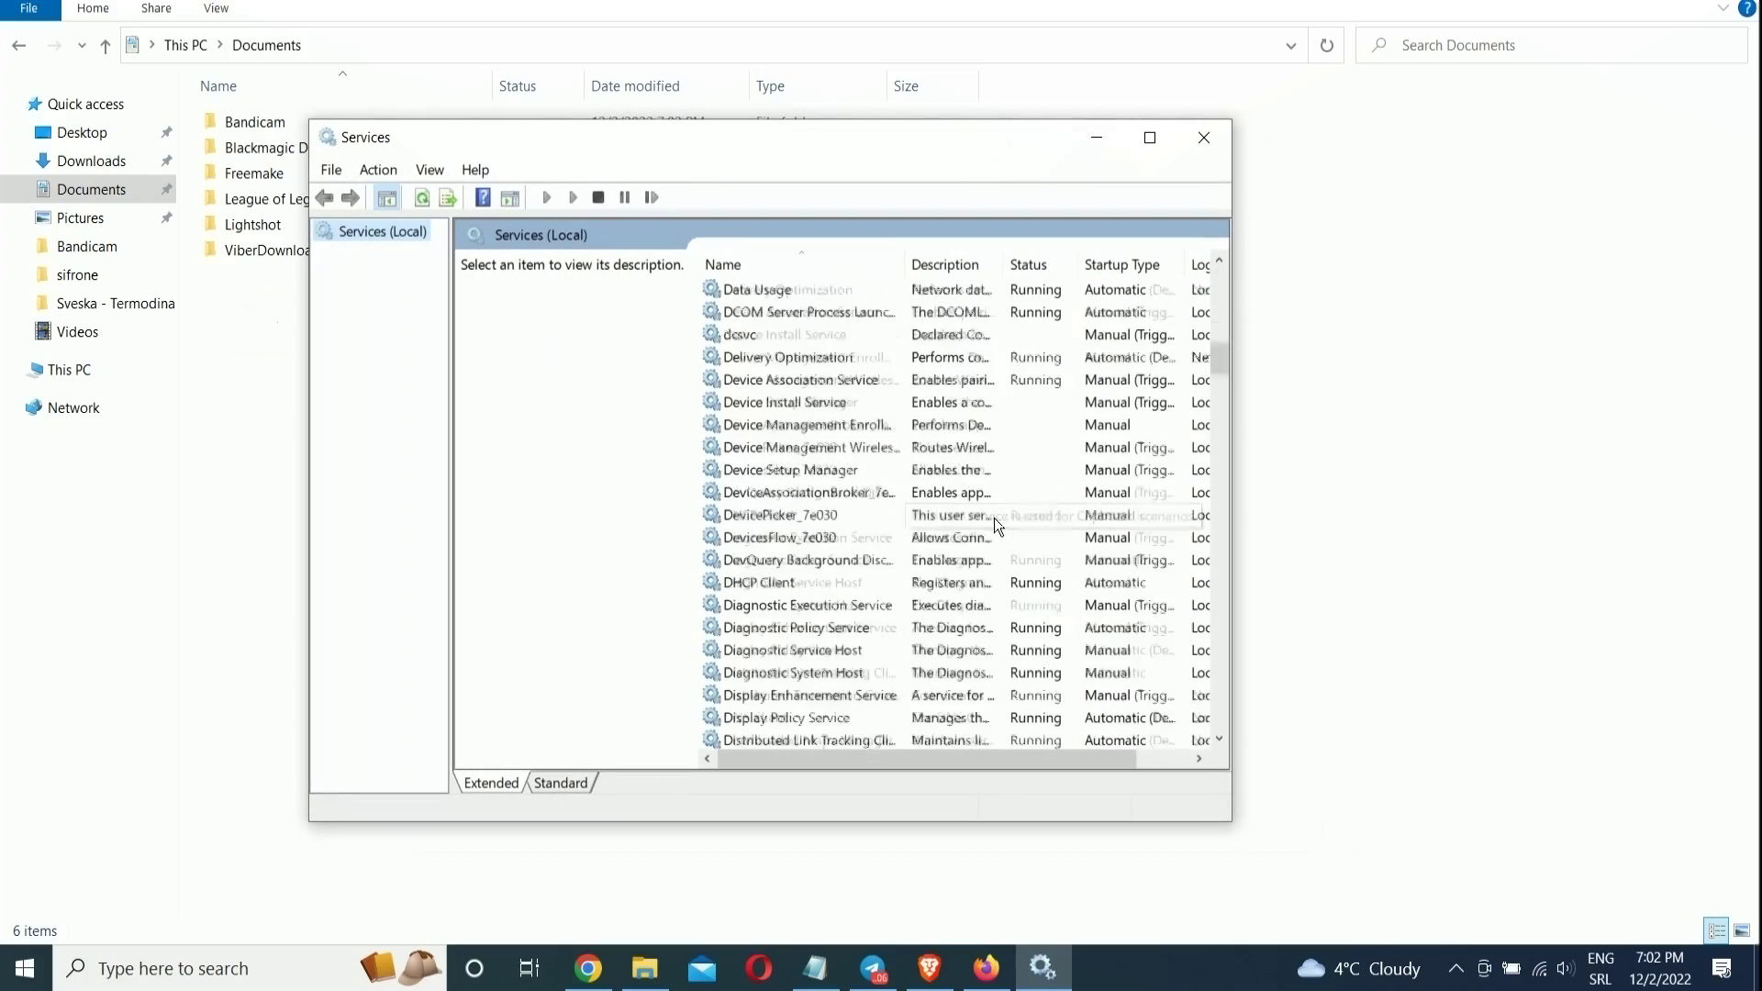
scroll(994, 518, down, 20)
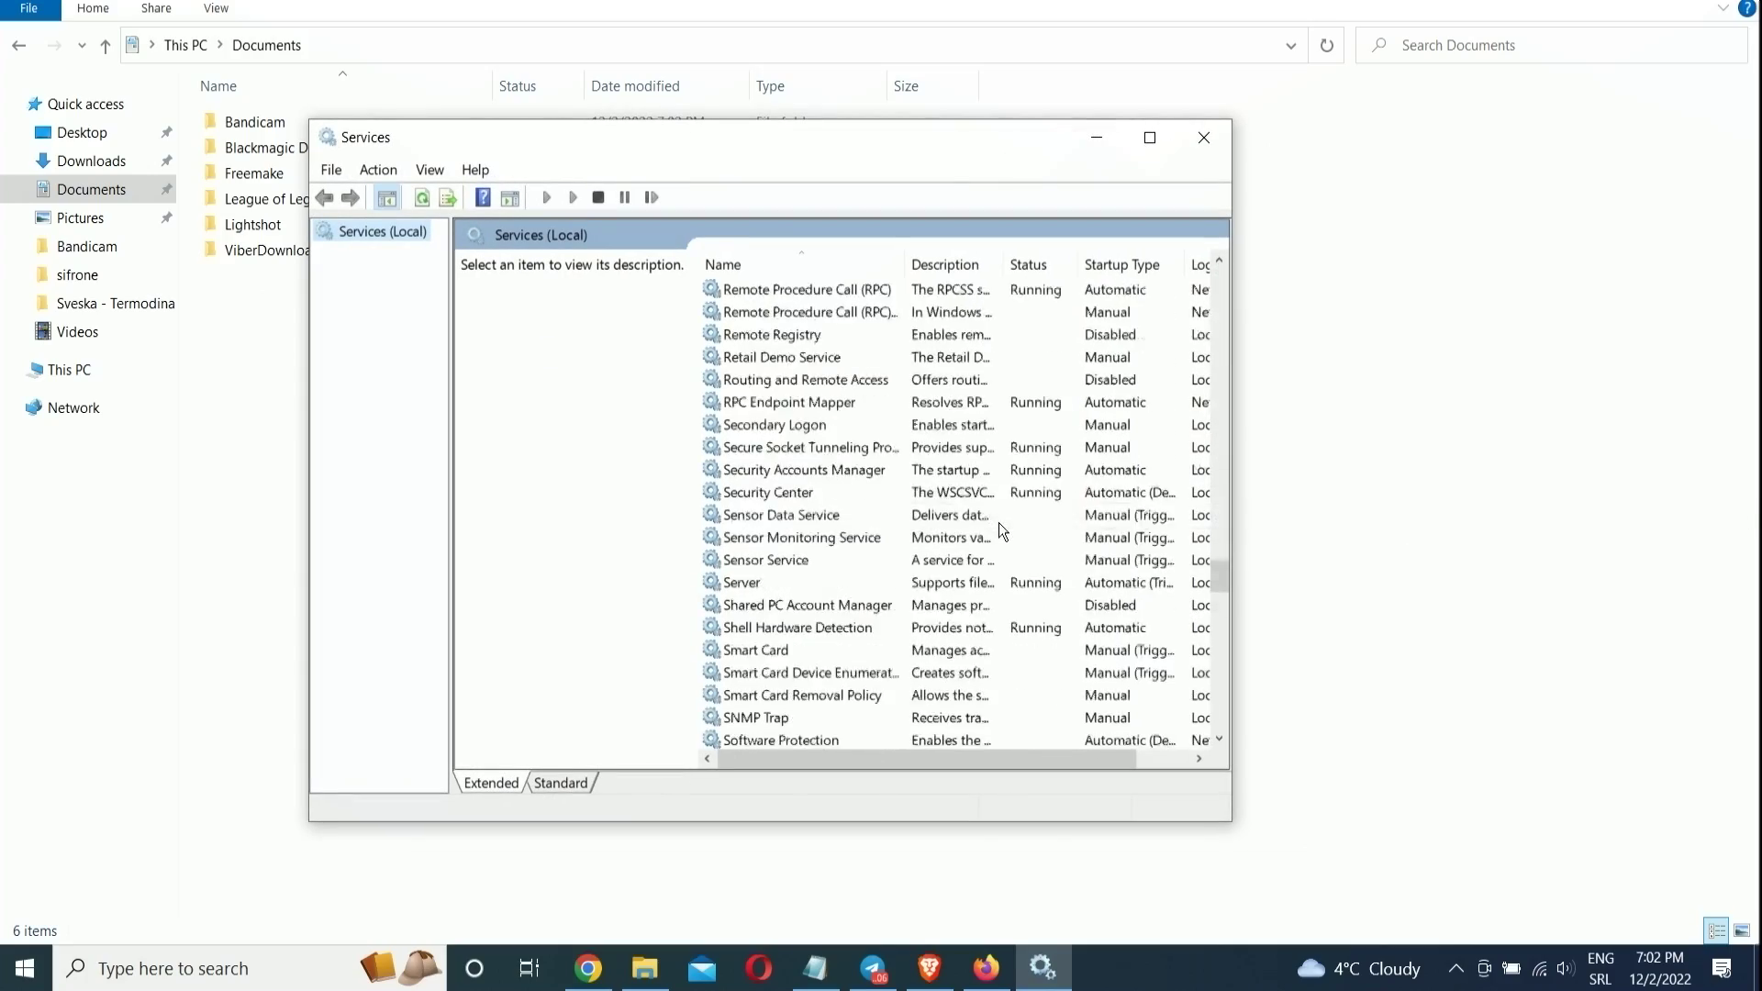
scroll(998, 521, down, 11)
scroll(988, 529, down, 2)
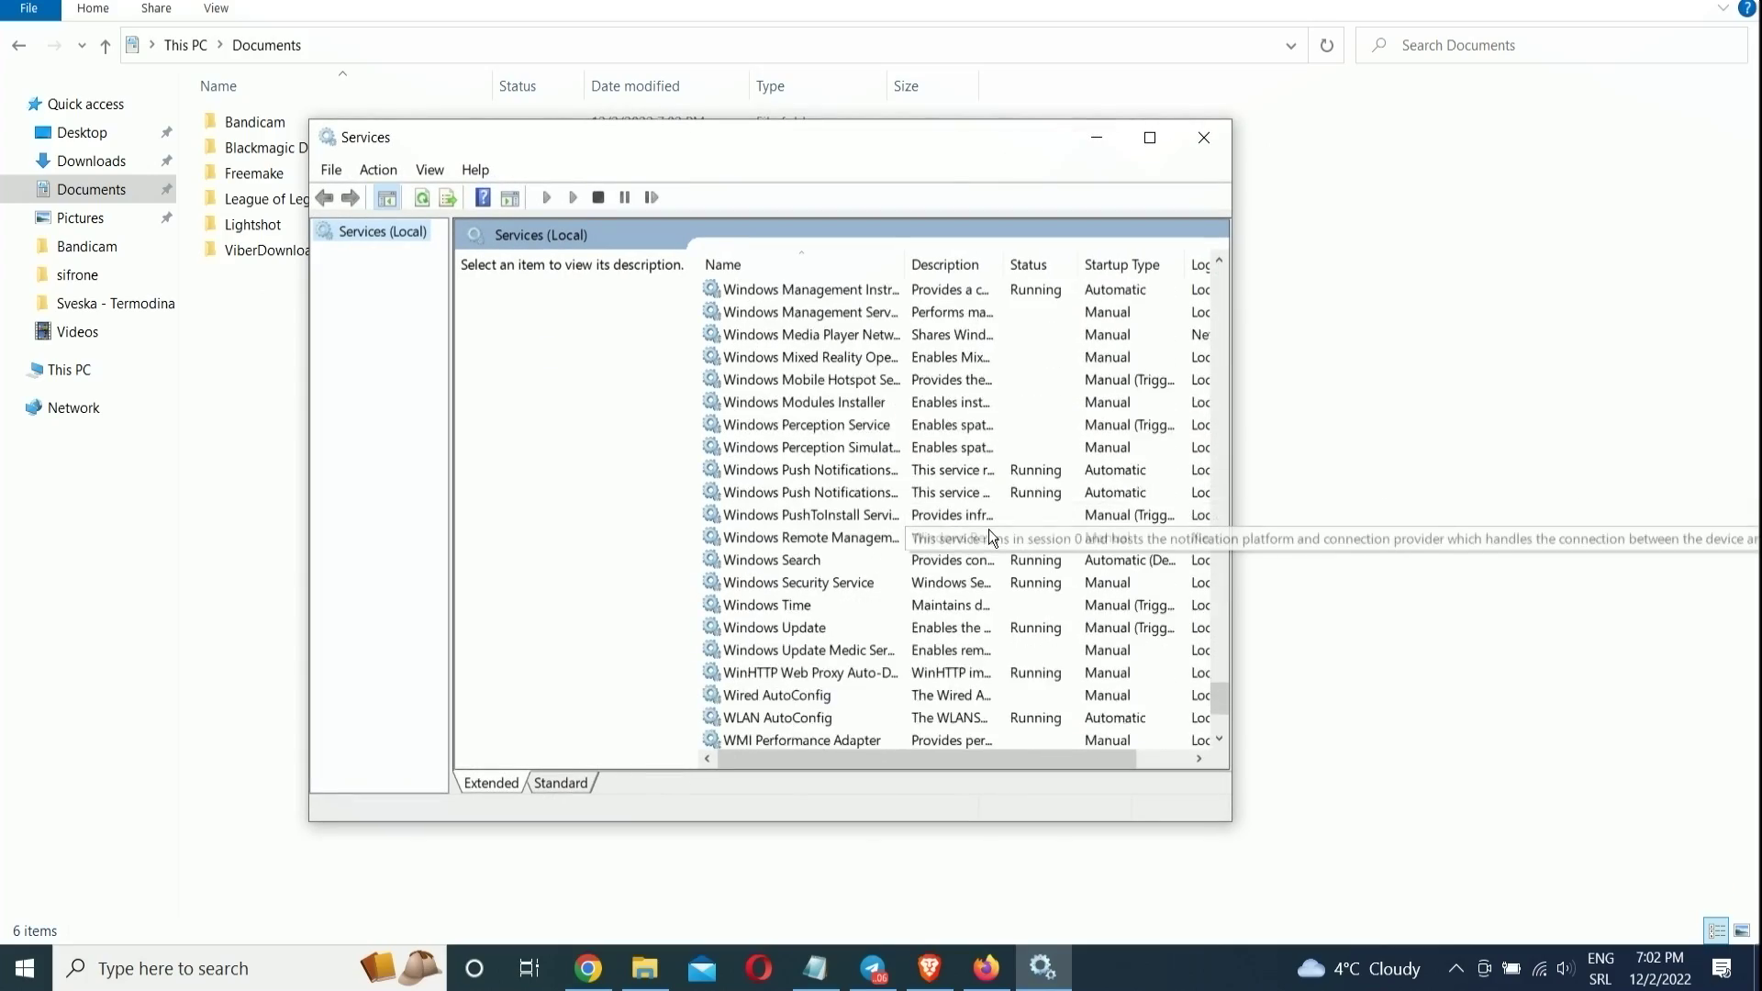
double_click(790, 562)
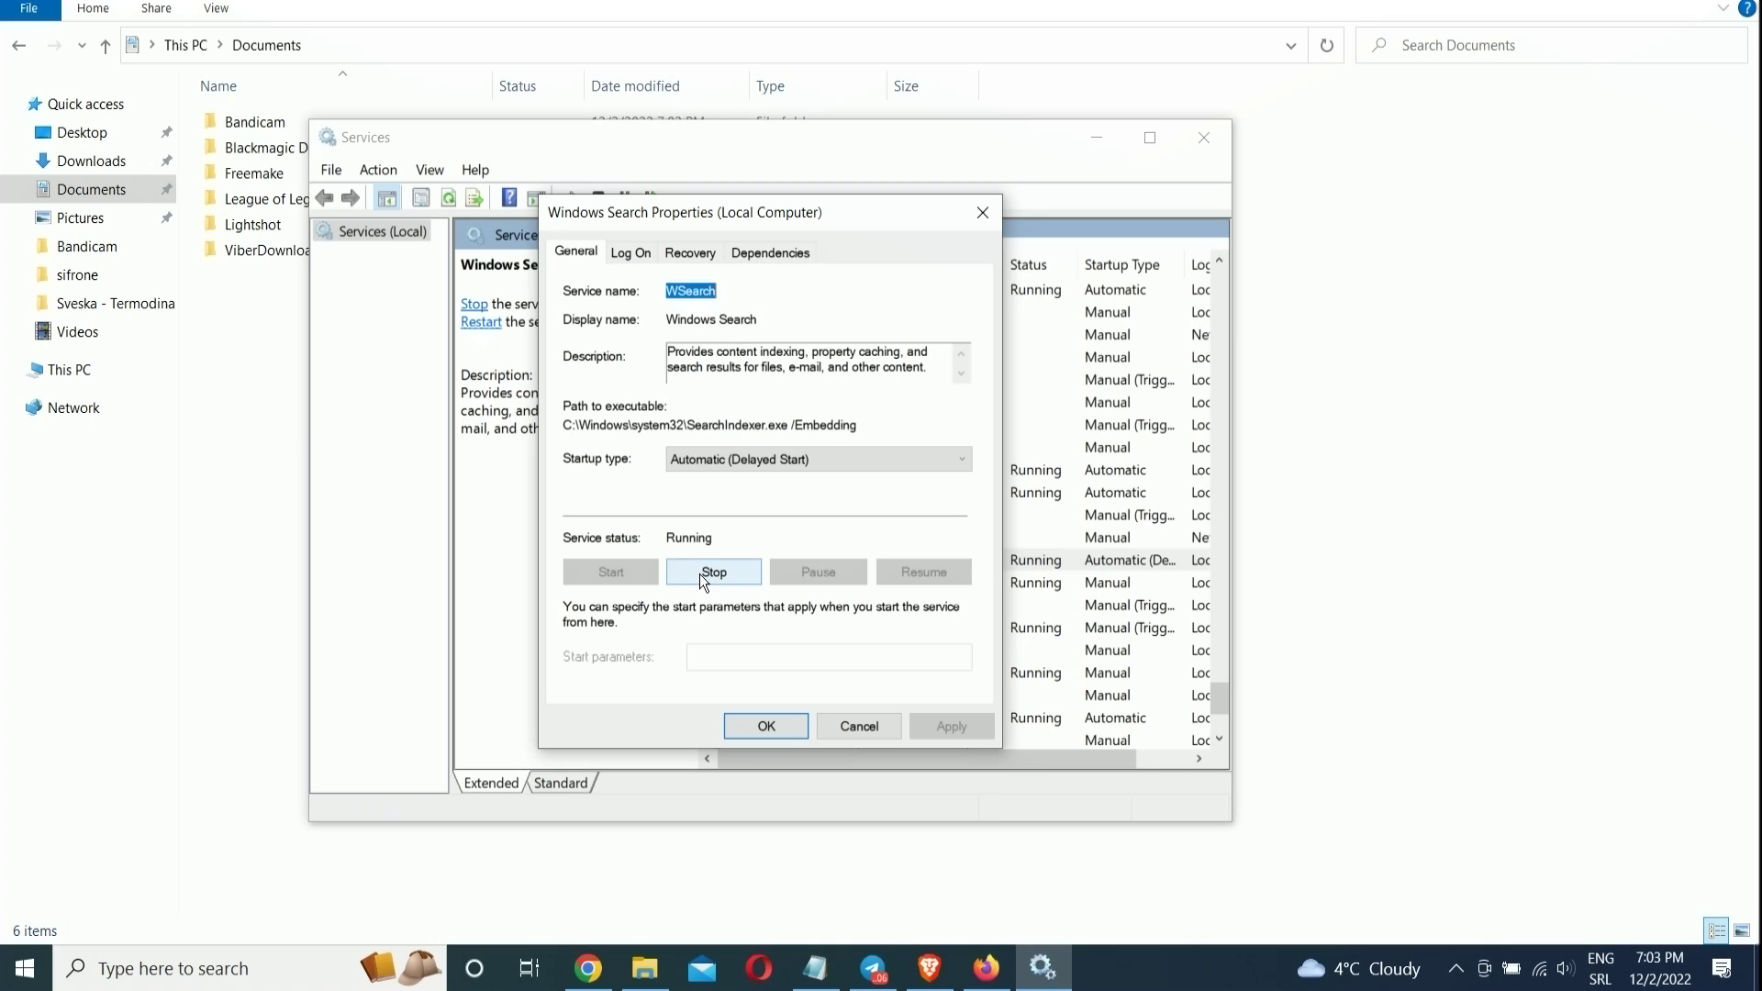
click(700, 572)
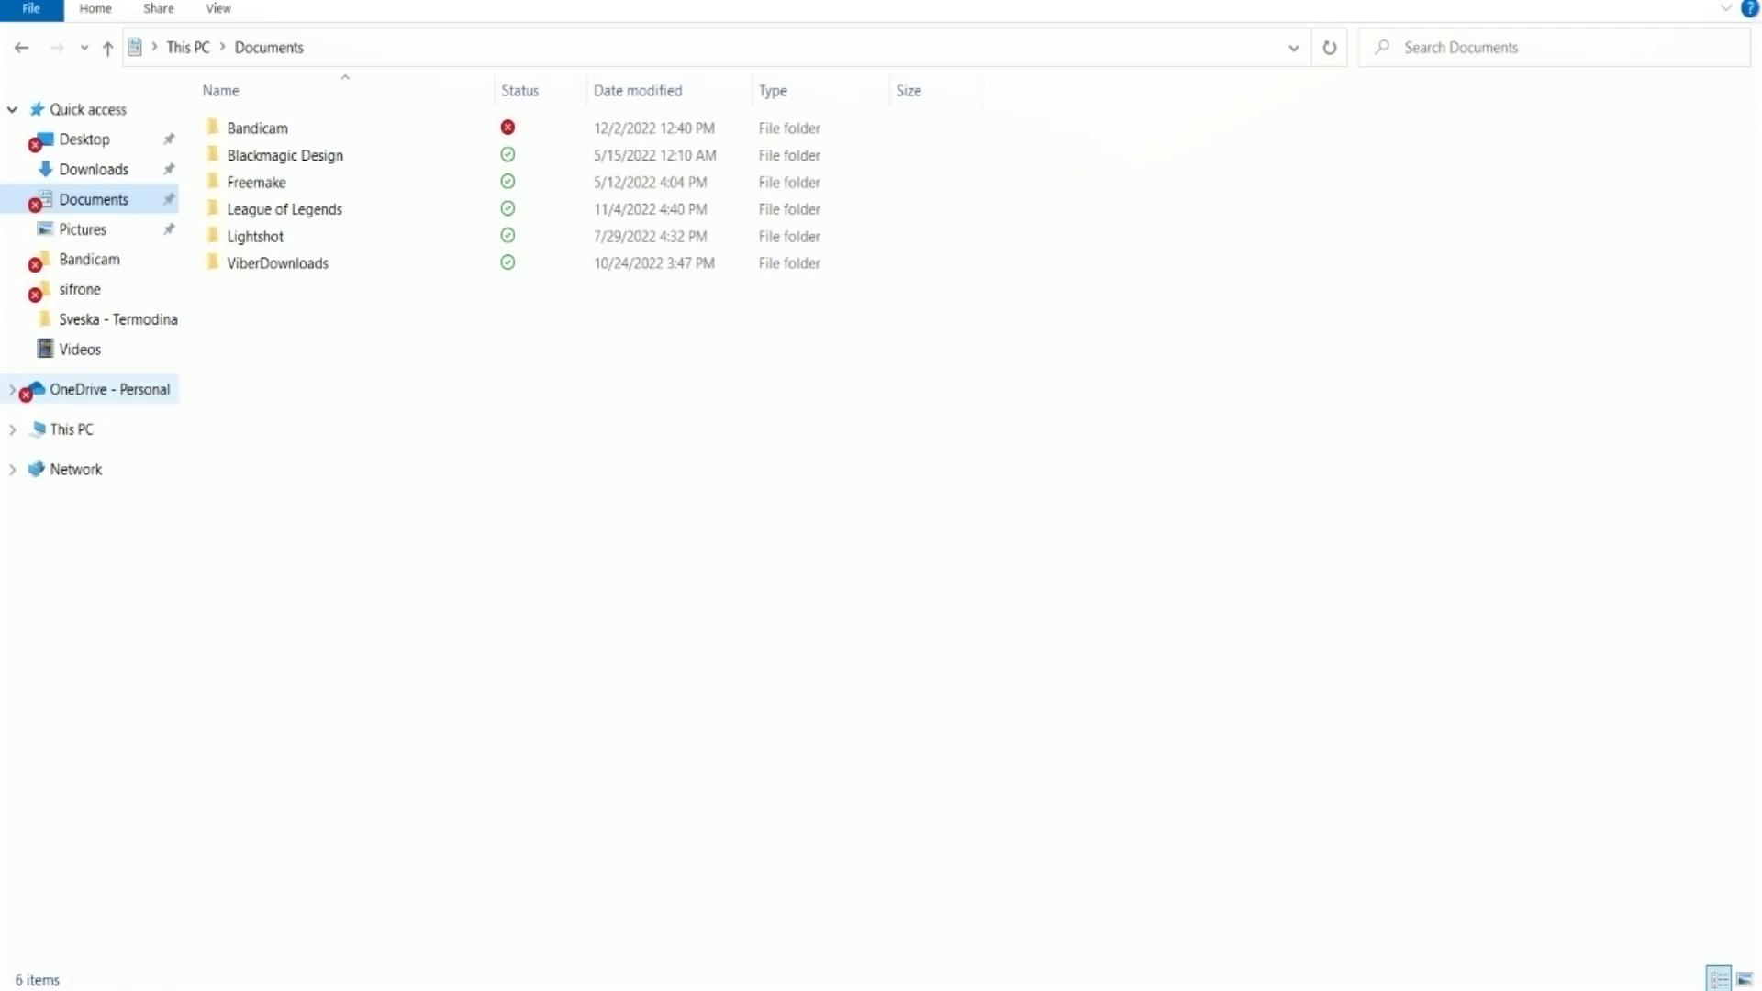
Step: Unlink this PC from the OneDrive - Personal account in OneDrive's Account settings
right_click(92, 389)
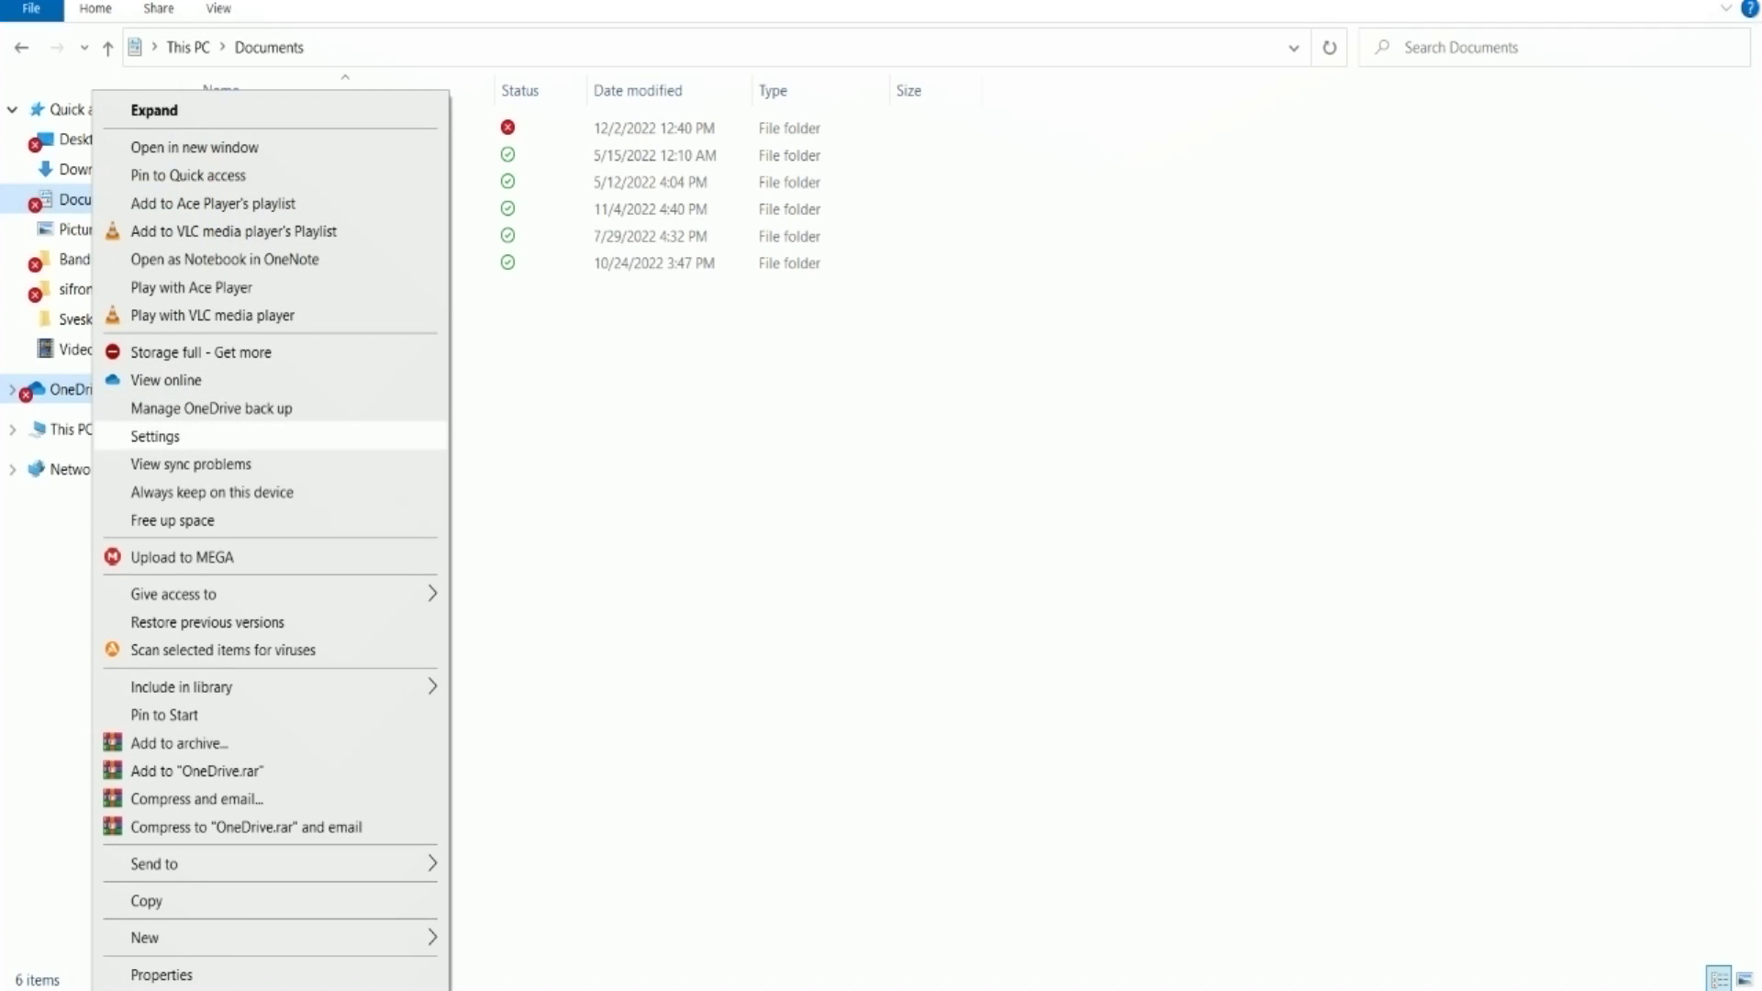
click(155, 436)
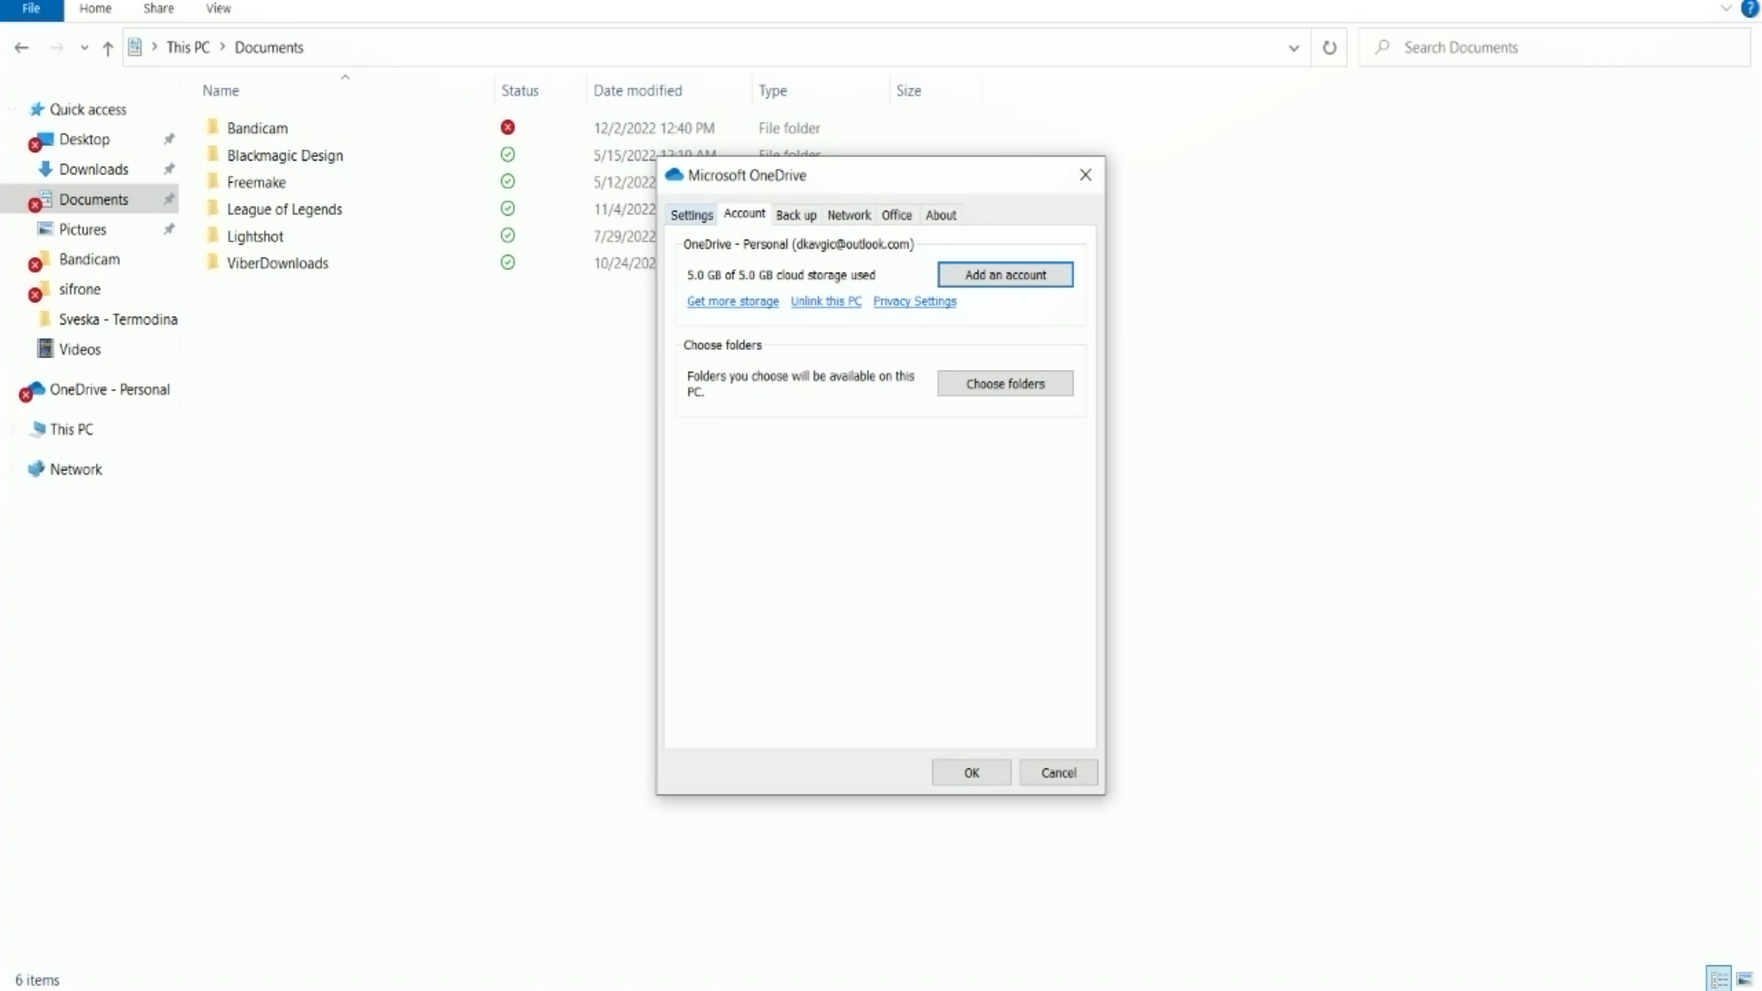
click(826, 301)
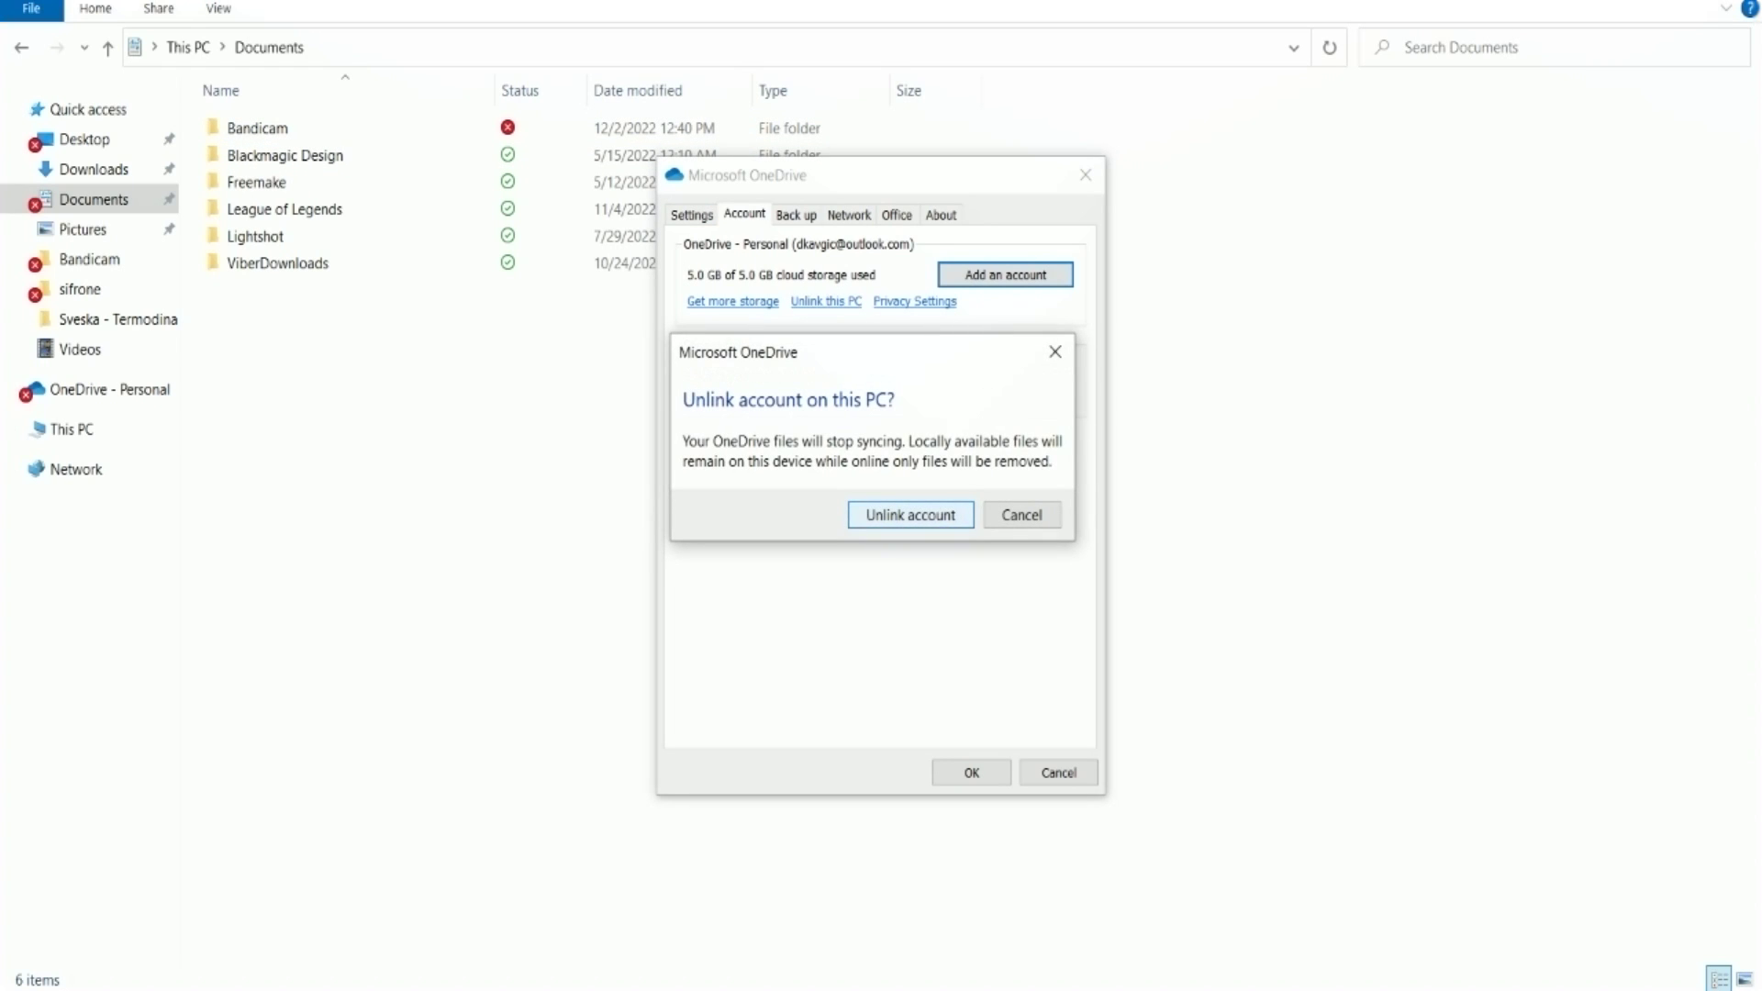
click(910, 513)
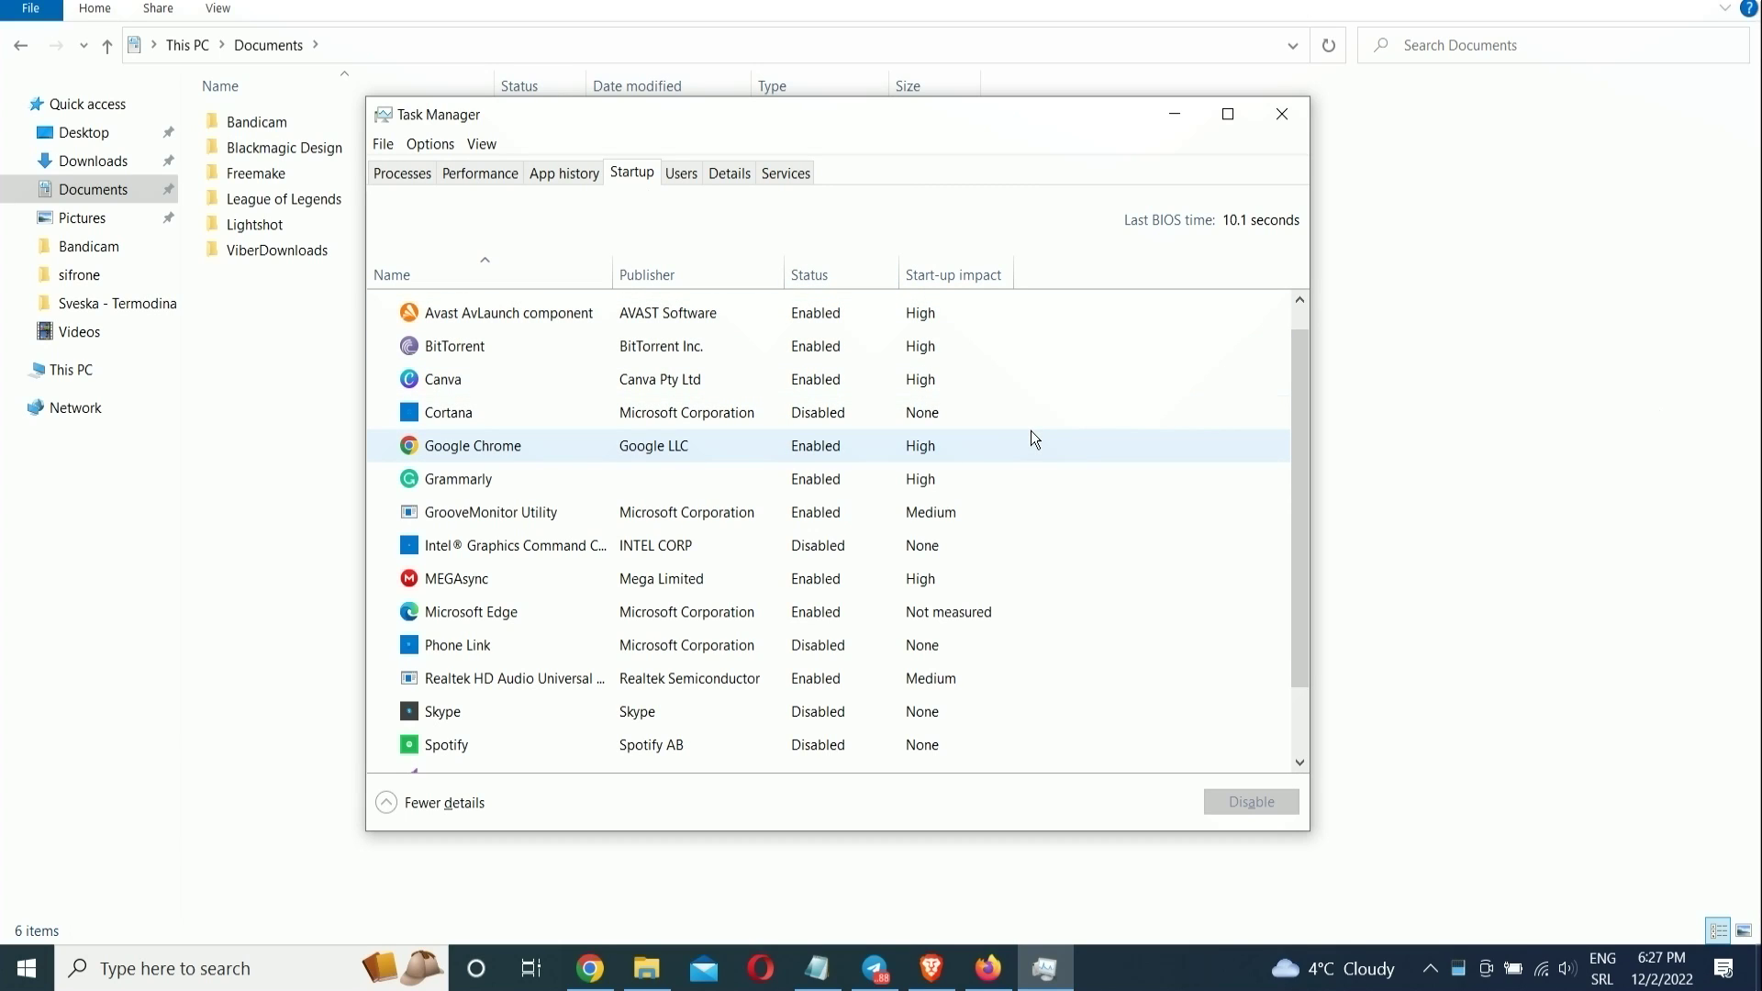
Step: Disable BitTorrent in Task Manager's Startup list, then bring up MEGAsync's startup actions
right_click(538, 343)
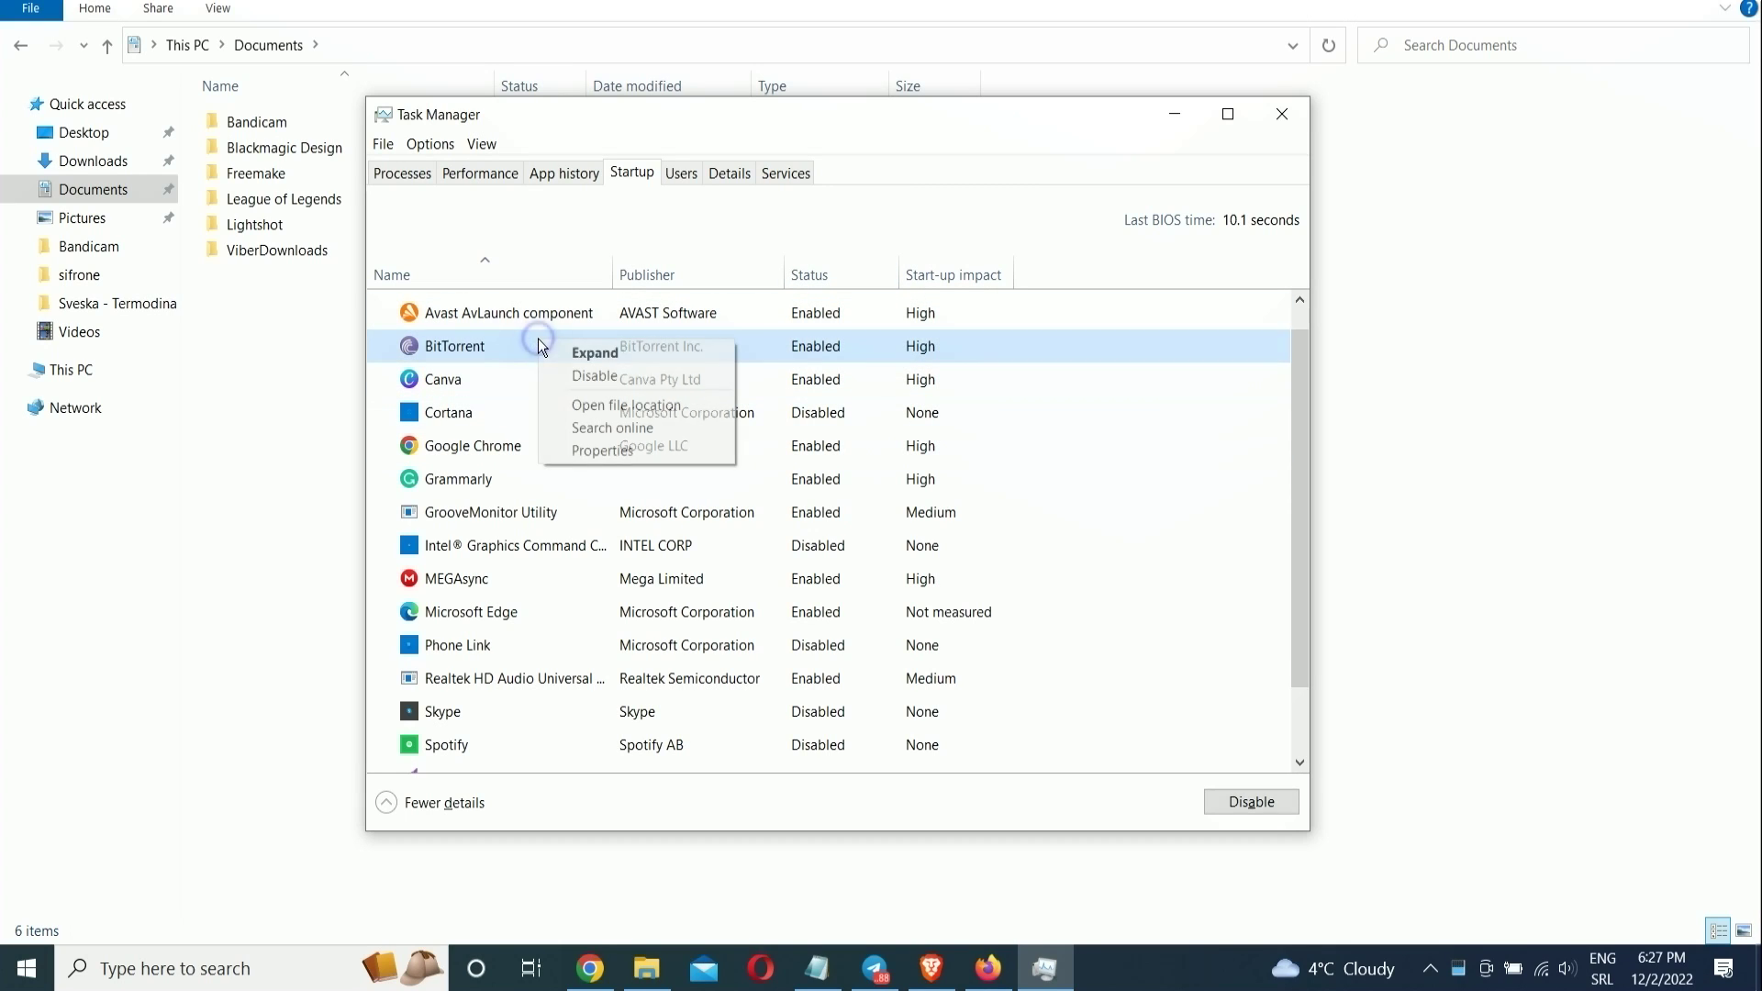
click(619, 374)
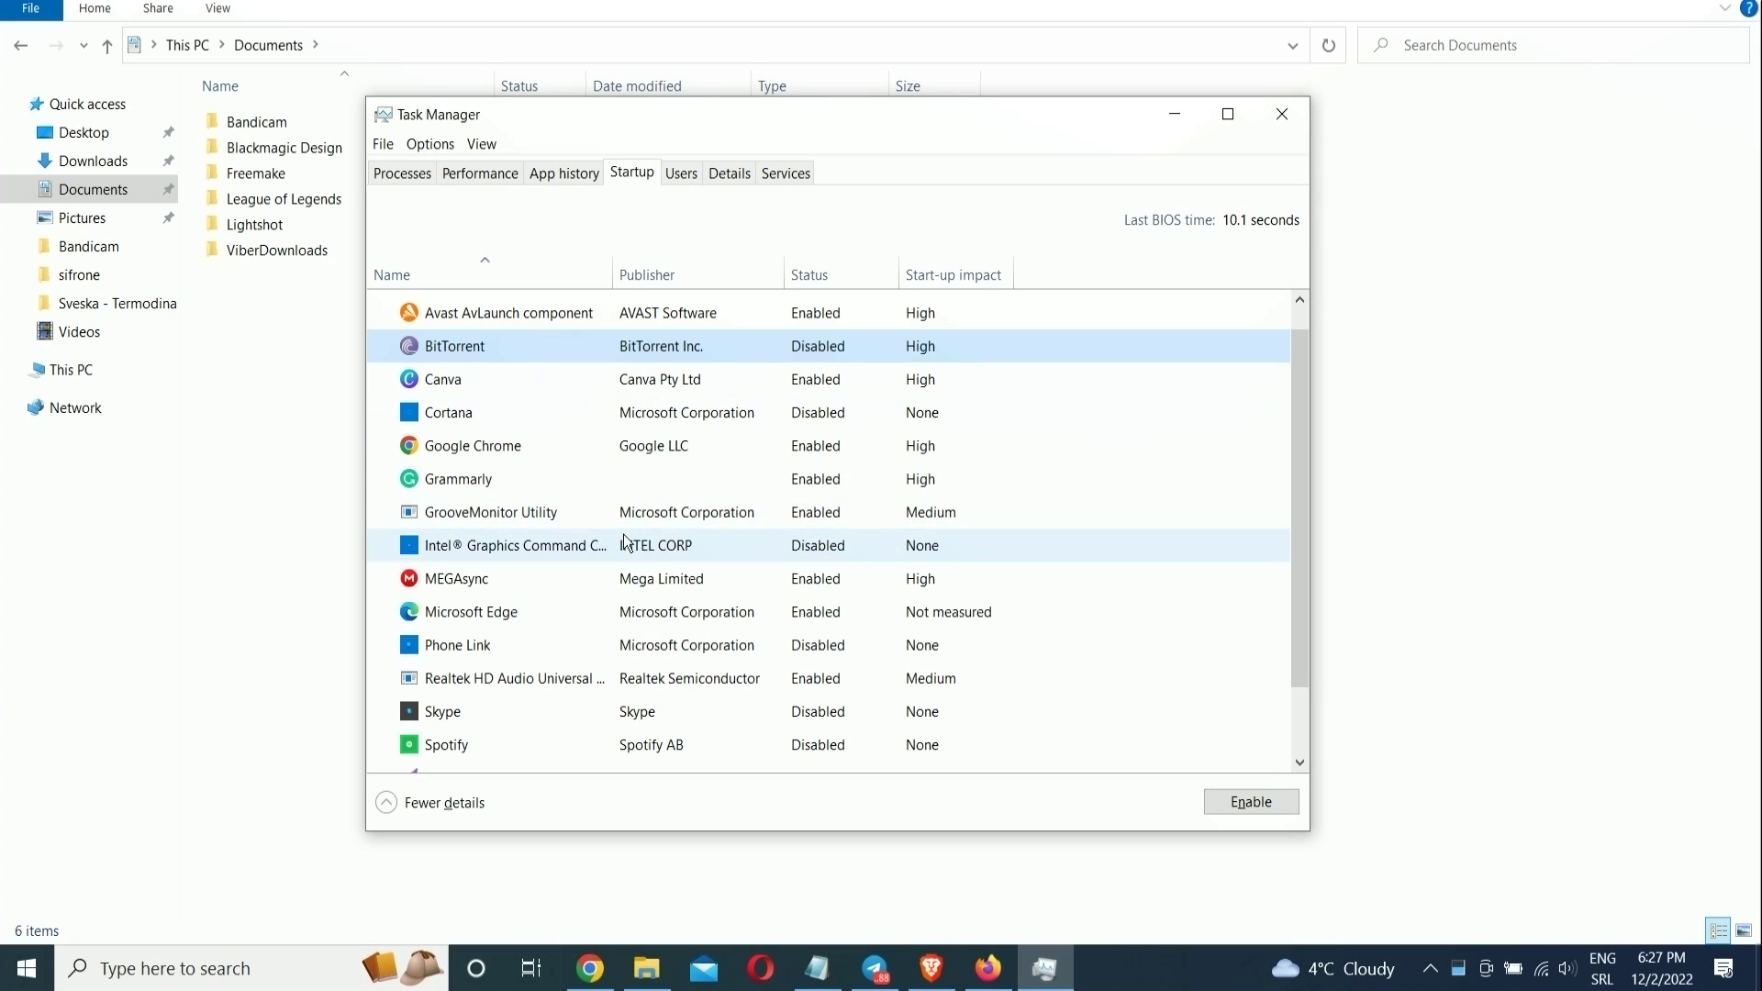
right_click(514, 578)
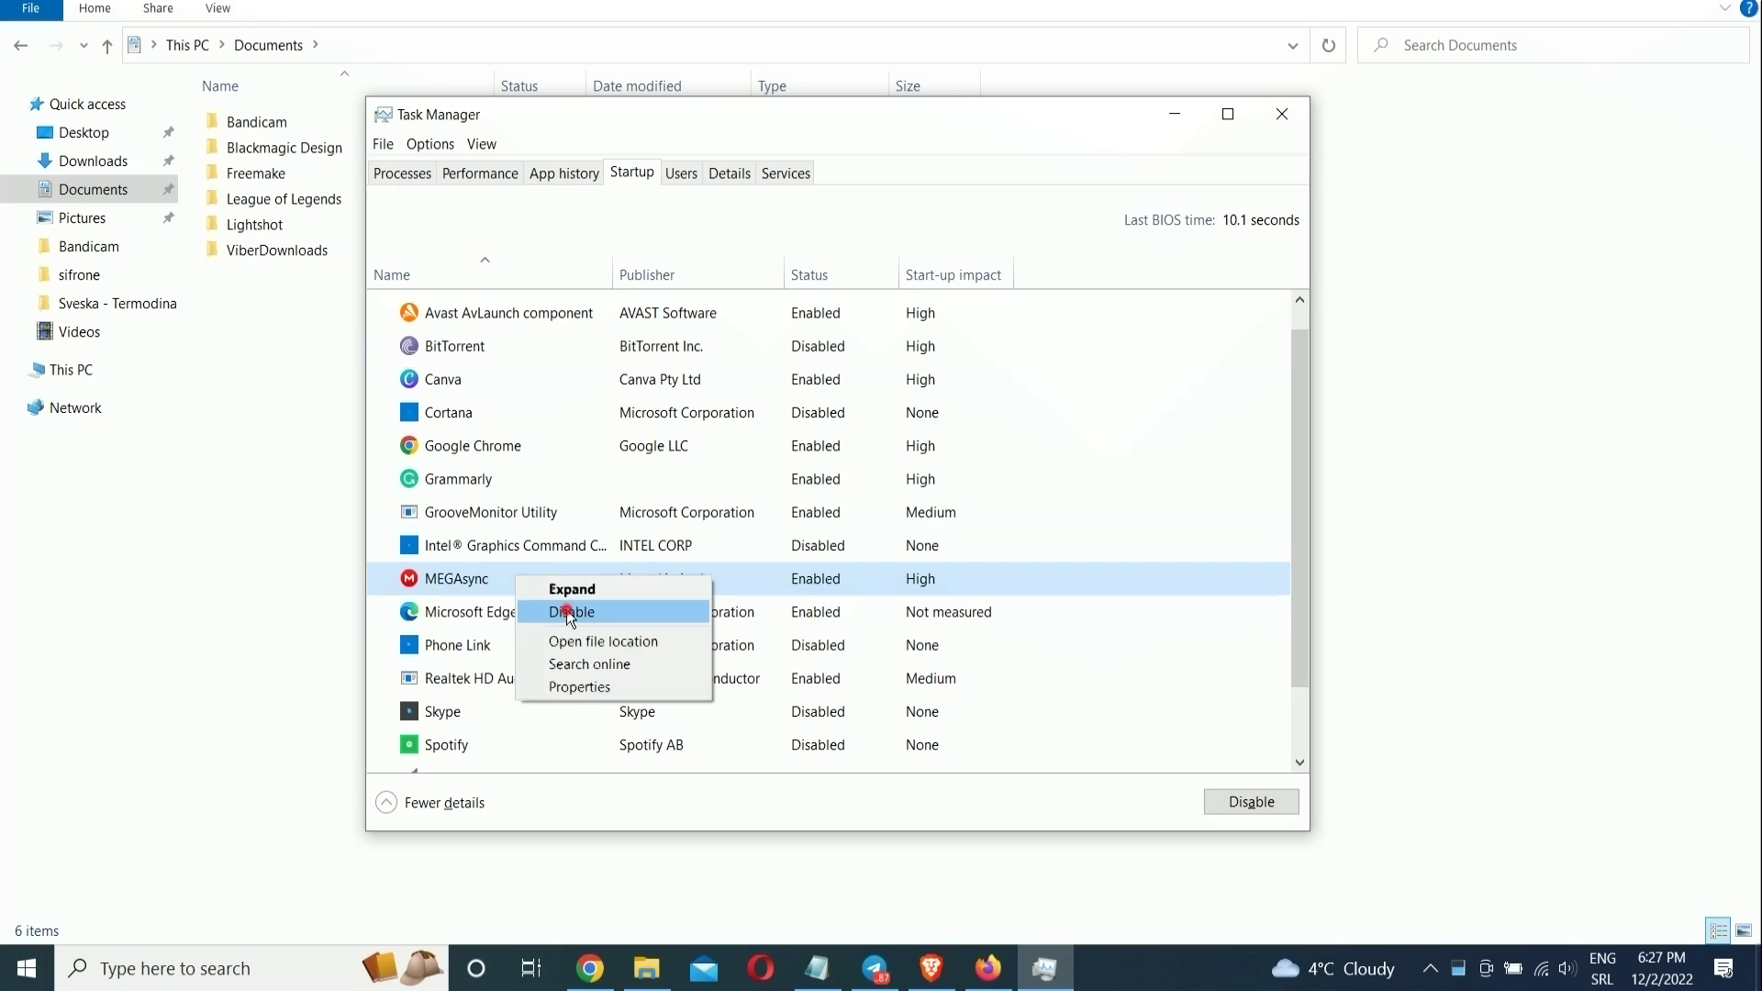